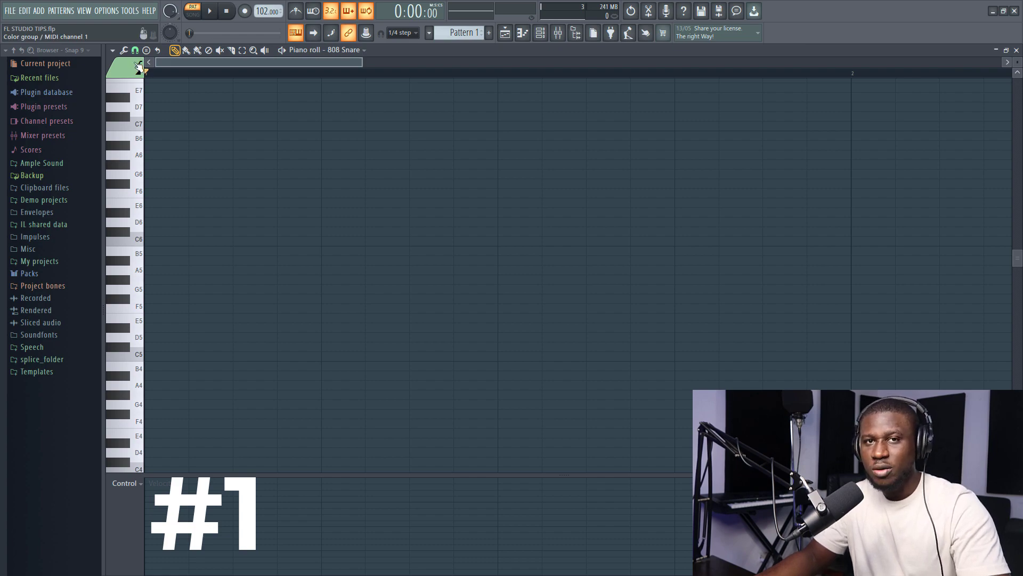
# Stamp a Major 7th chord rooted on C6 at the start of the 808 Snare piano roll.
pyautogui.click(146, 50)
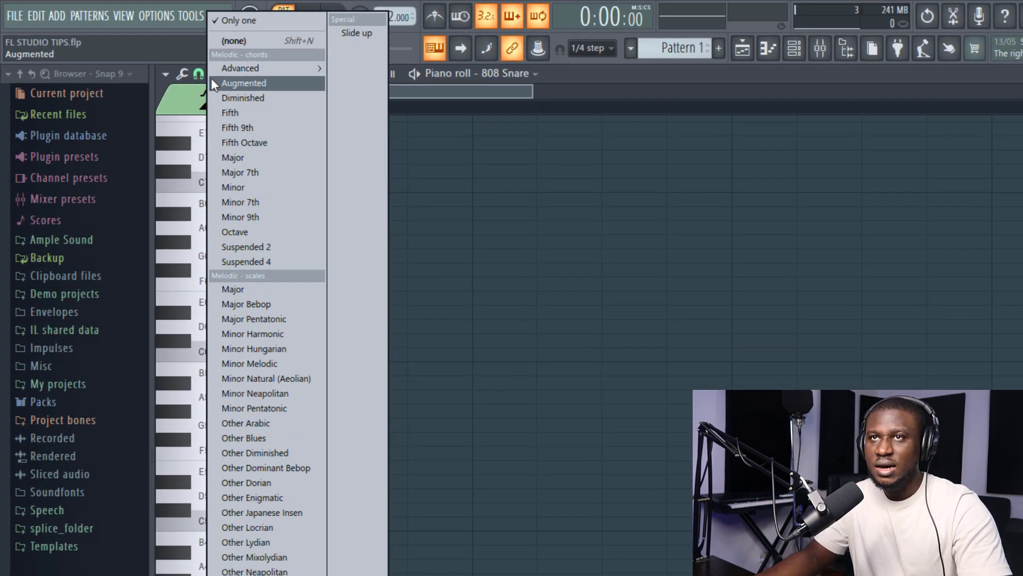
pyautogui.click(191, 90)
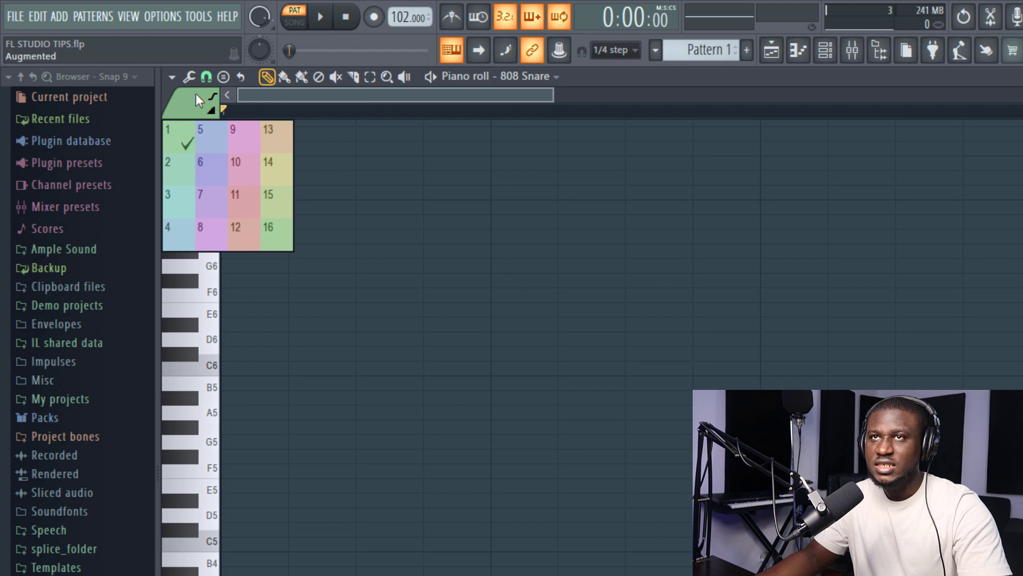
pyautogui.click(217, 75)
pyautogui.moveTo(217, 75)
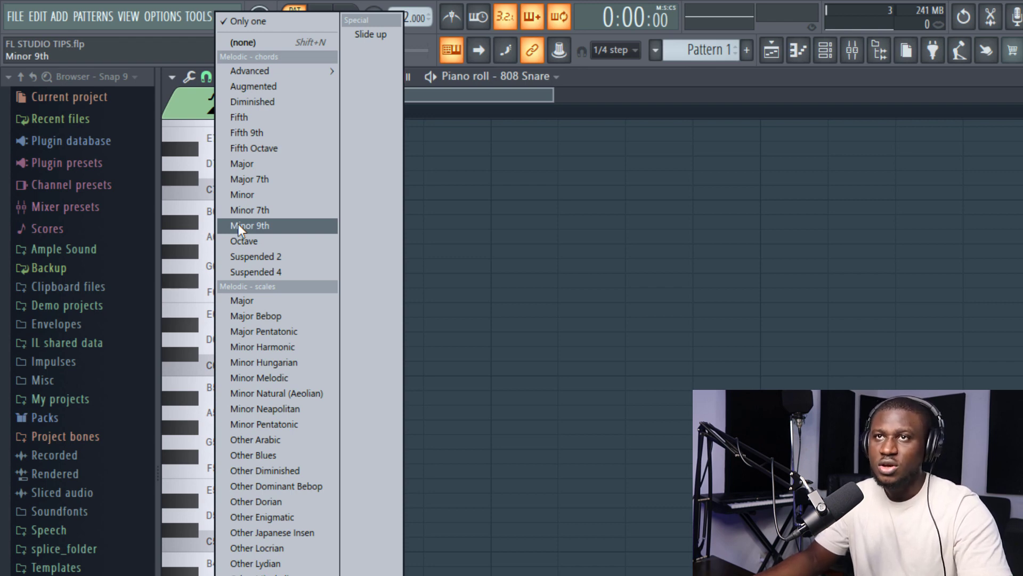
pyautogui.click(270, 178)
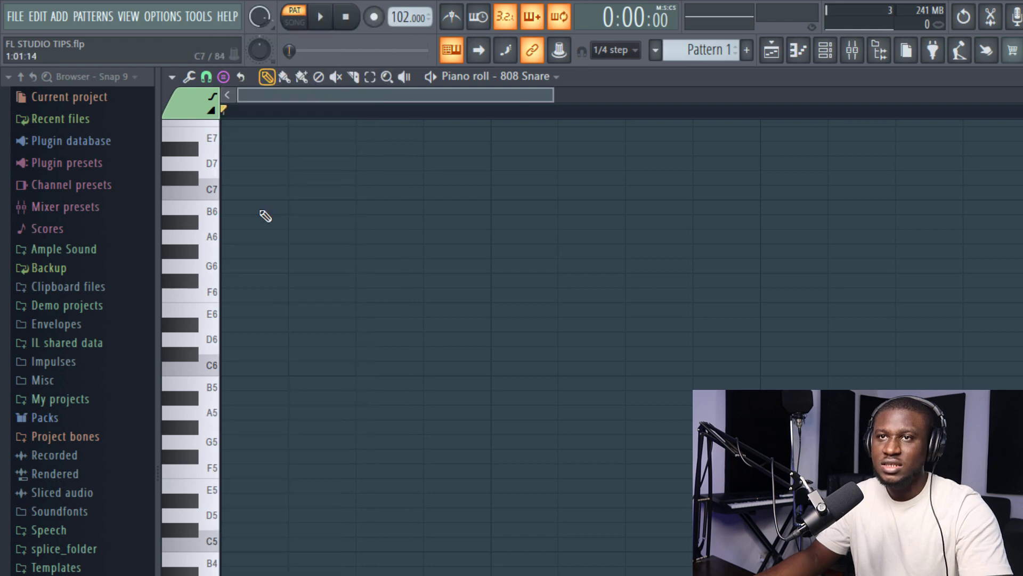
pyautogui.click(230, 374)
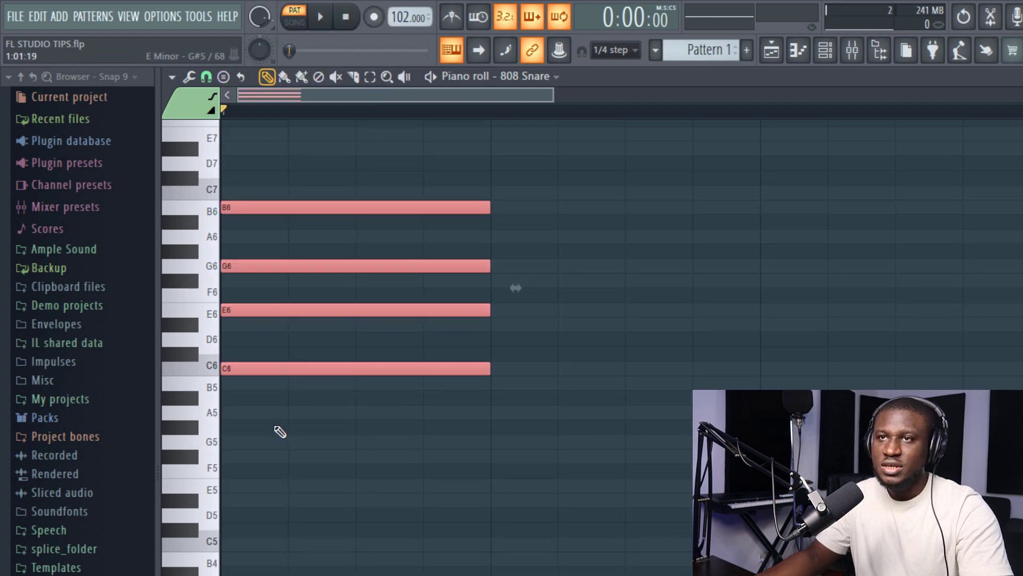
pyautogui.click(230, 371)
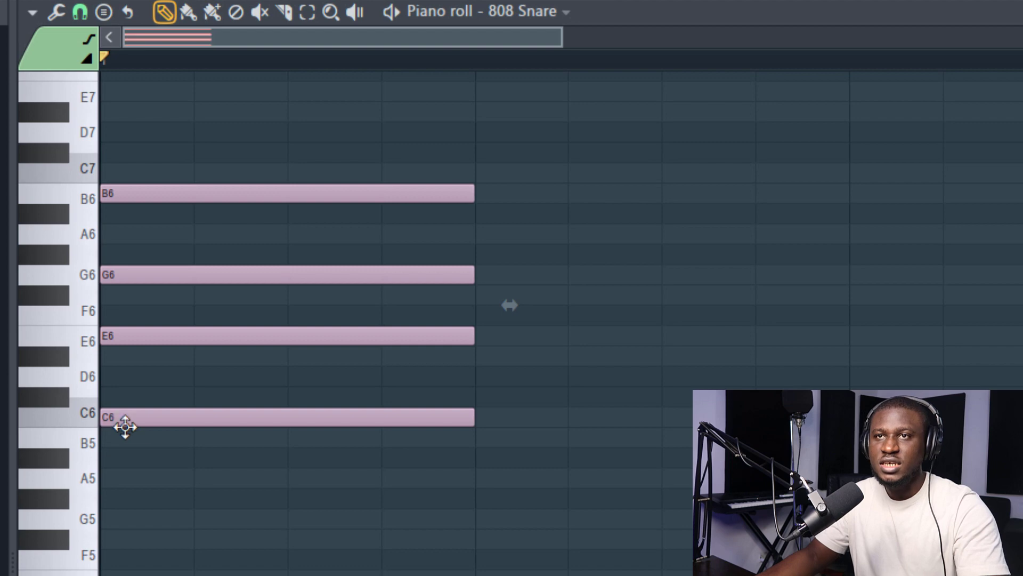
# Select all the notes of the stamped Major 7th chord.
pyautogui.hotkey('ctrl', 'a')
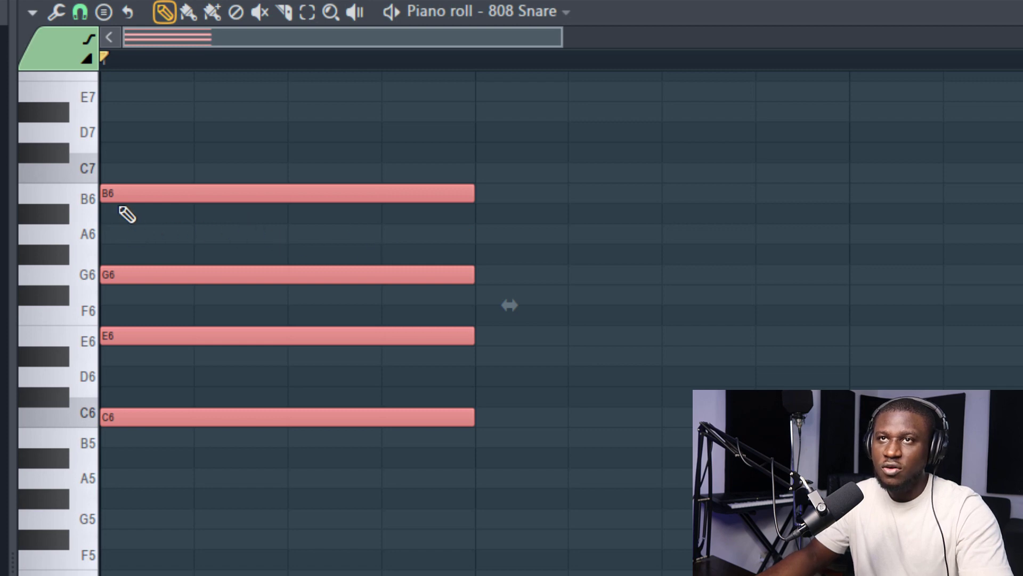
pyautogui.hotkey('ctrl', 'a')
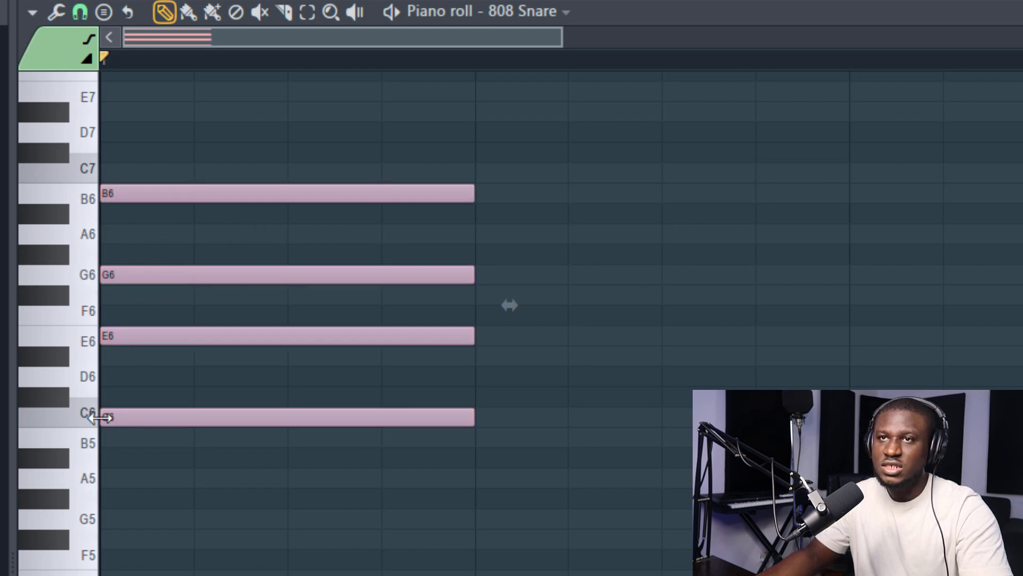
pyautogui.click(130, 370)
pyautogui.hotkey('ctrl', 'a')
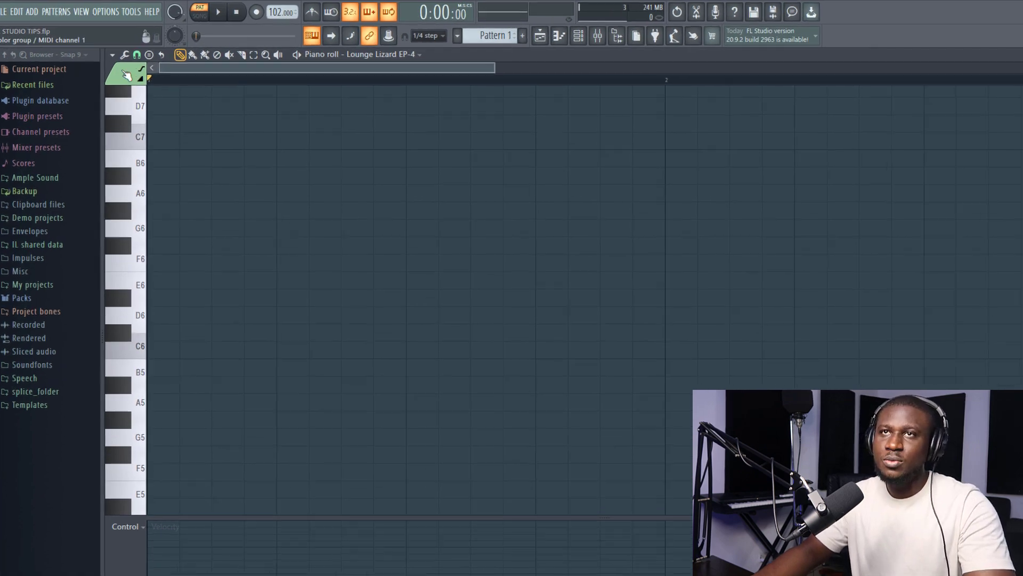
# Set the scale highlighting of the Lounge Lizard EP-4 piano roll to the Major scale.
pyautogui.click(113, 50)
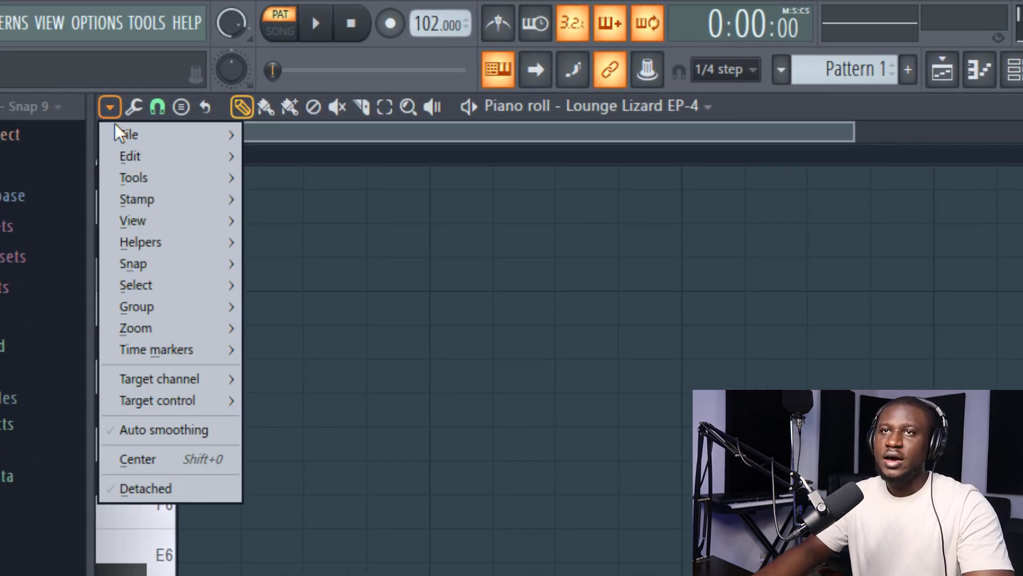
pyautogui.moveTo(144, 239)
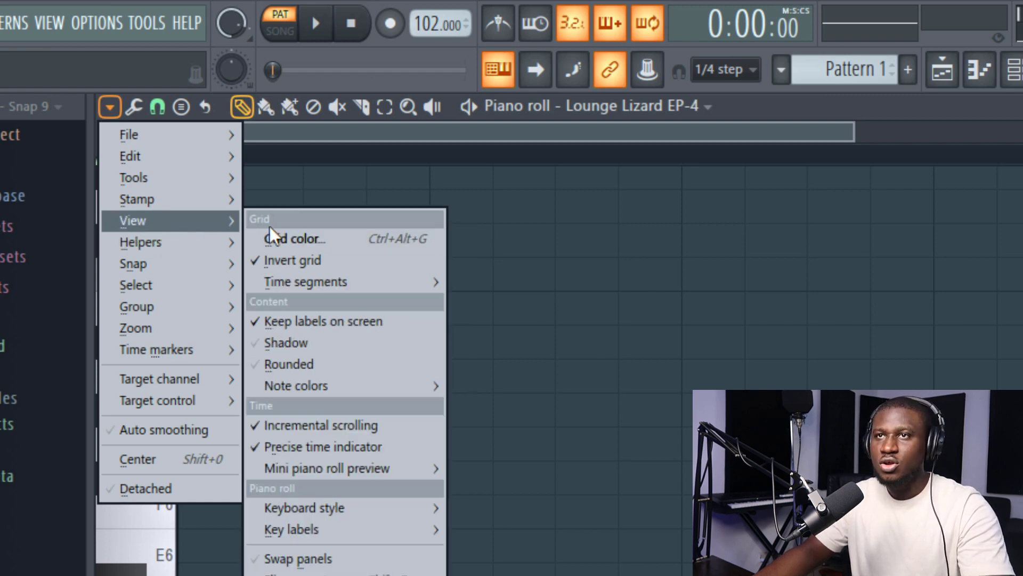
pyautogui.moveTo(177, 244)
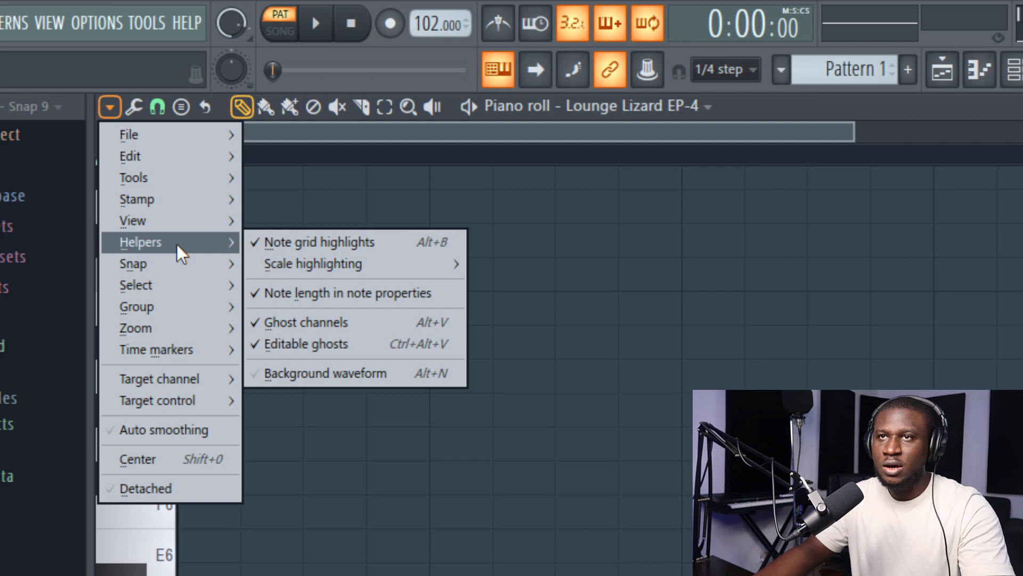
pyautogui.moveTo(280, 261)
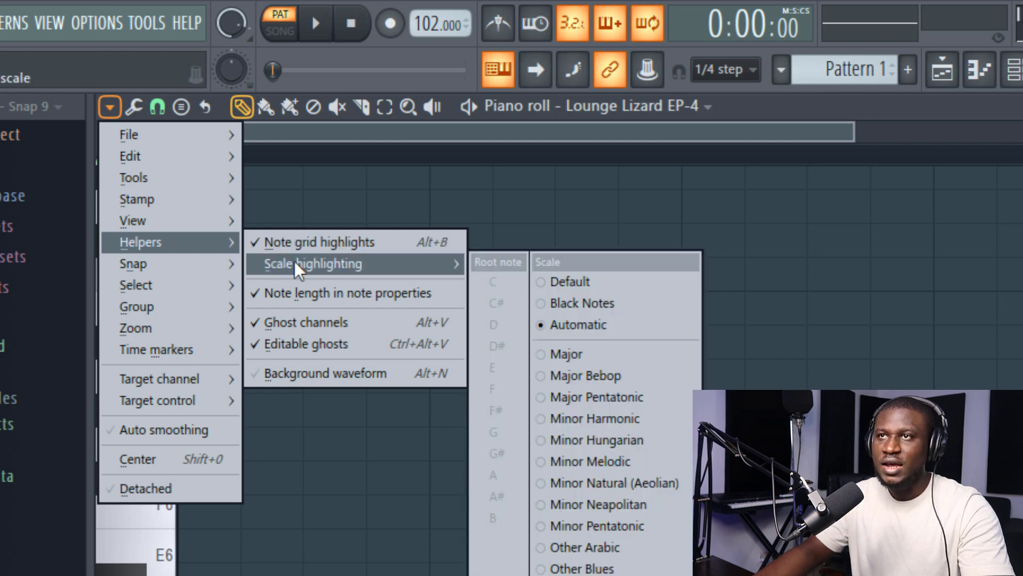
pyautogui.click(580, 356)
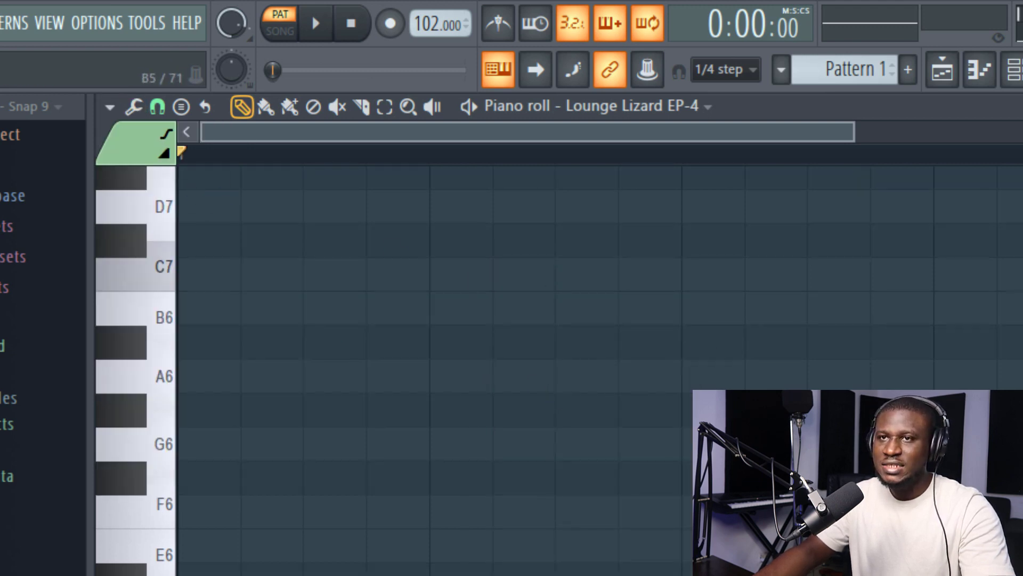
# Set the root note of the scale highlighting to G#.
pyautogui.click(109, 107)
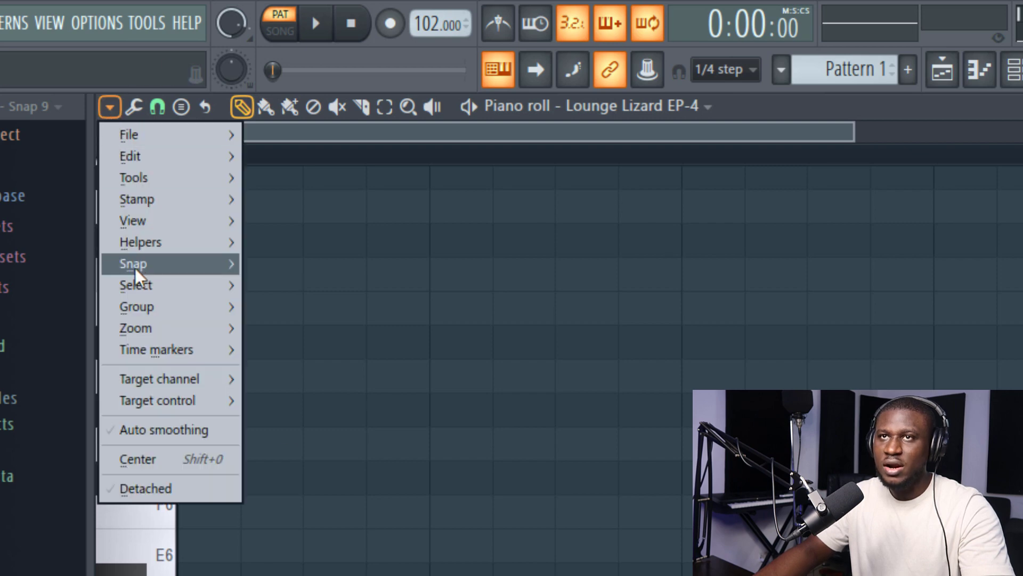
pyautogui.moveTo(395, 266)
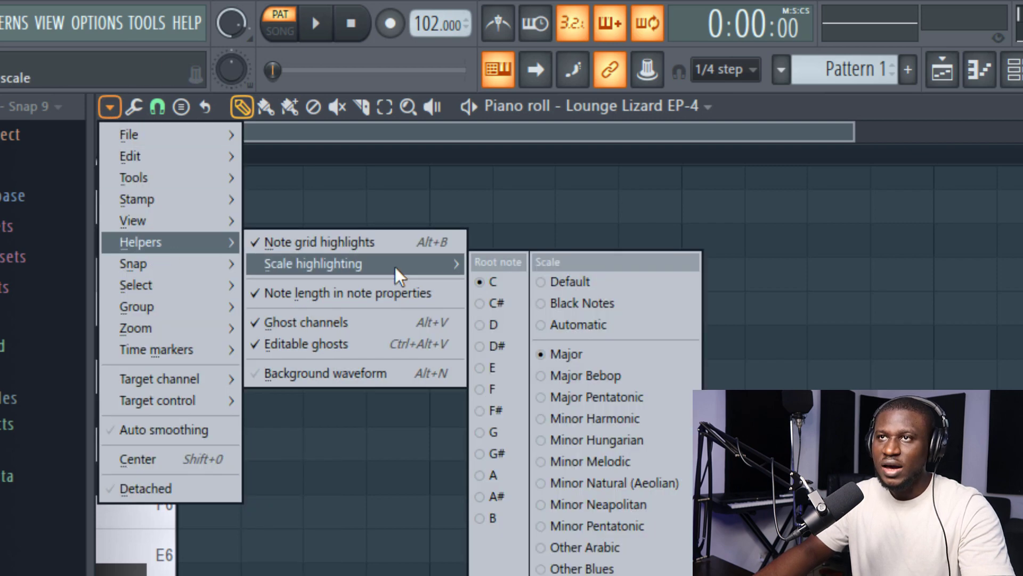
pyautogui.click(507, 454)
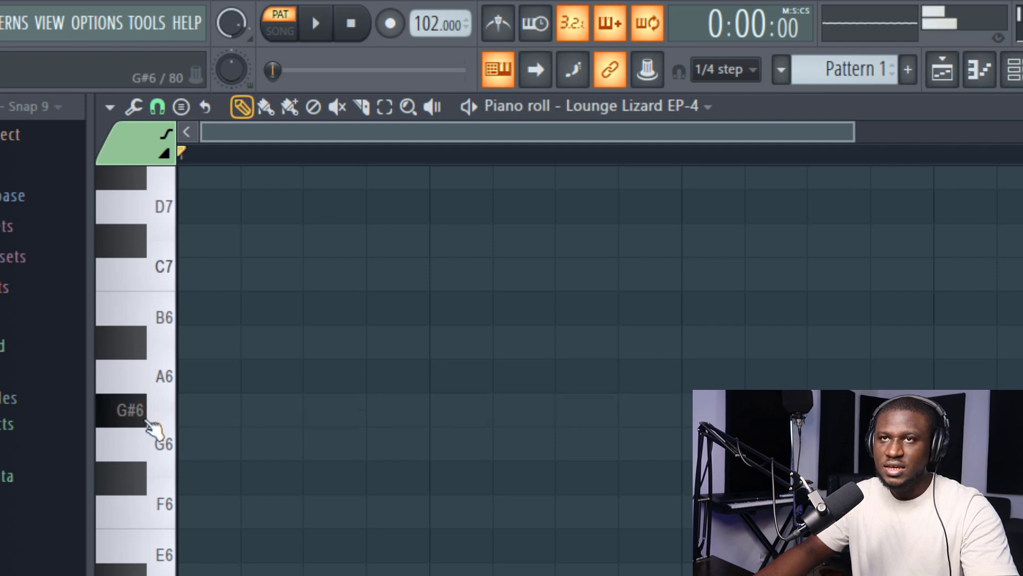
pyautogui.scroll(3, 158, 416)
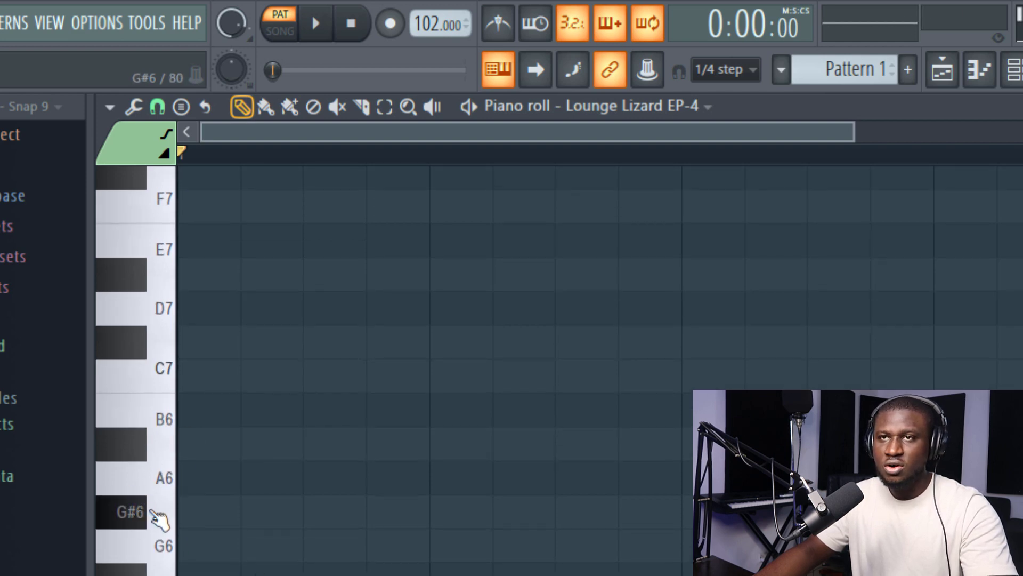
pyautogui.scroll(2, 171, 513)
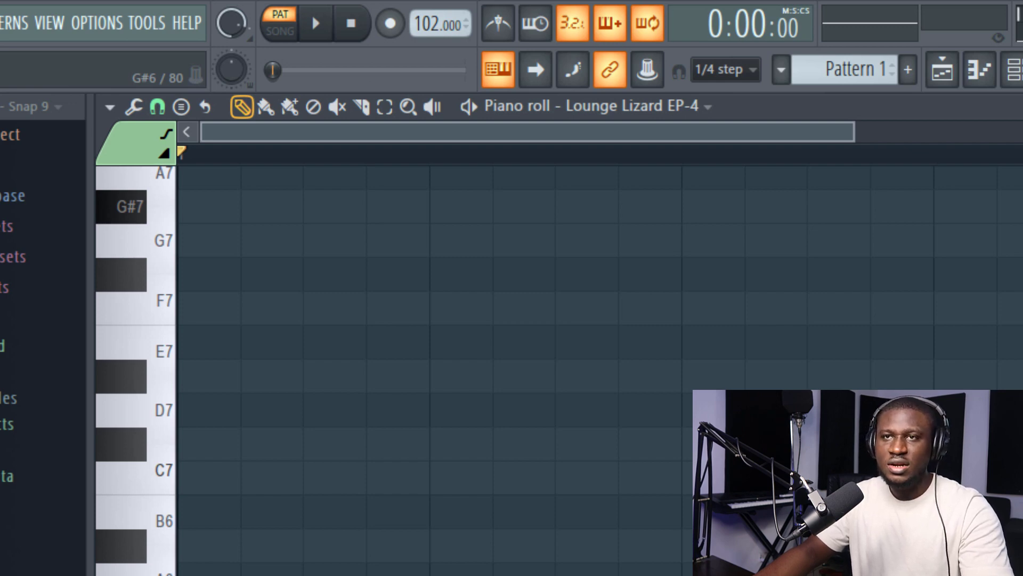
pyautogui.scroll(2, 426, 347)
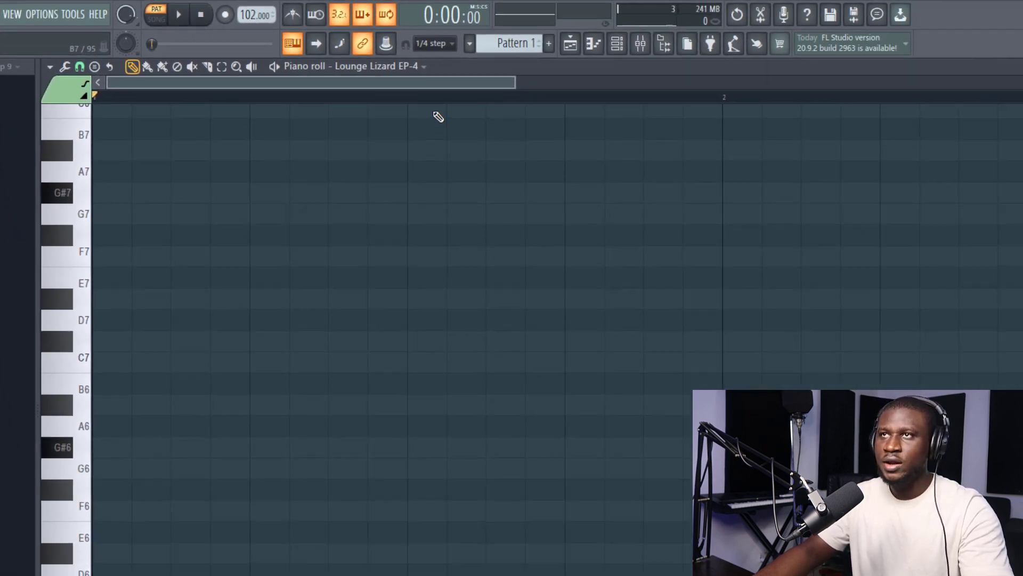
pyautogui.scroll(-4, 686, 144)
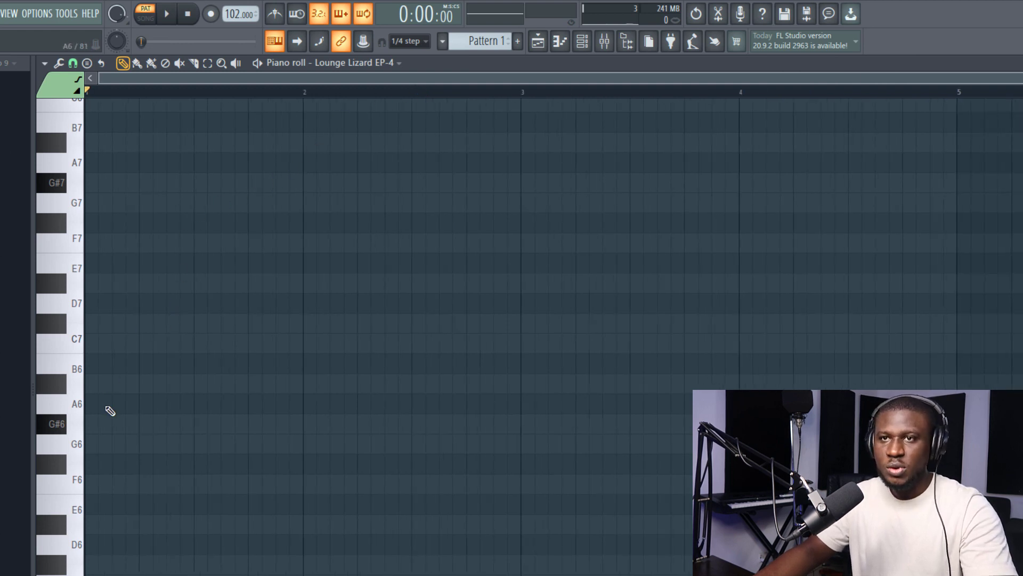
pyautogui.moveTo(104, 429); pyautogui.dragTo(23, 411)
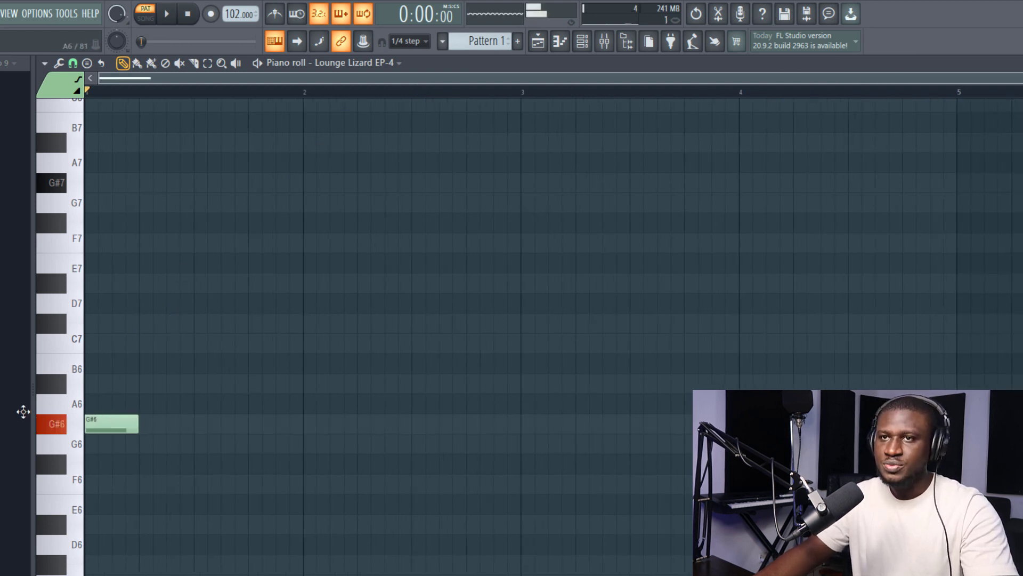
pyautogui.rightClick(116, 425)
# Build a two-bar chord of G#5, C6 and D#6 starting at bar 1 and play it back.
pyautogui.scroll(-6, 120, 429)
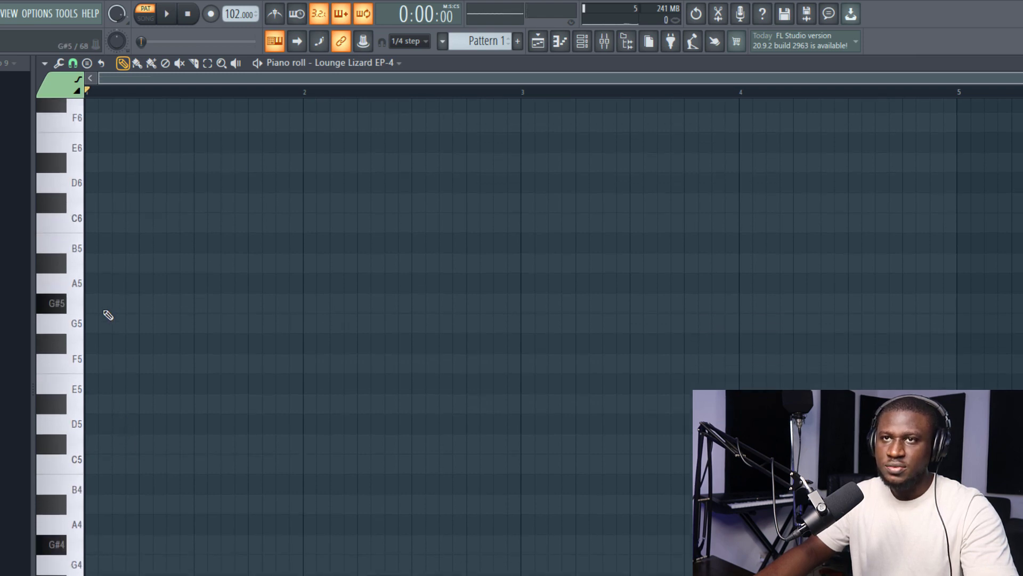
pyautogui.scroll(6, 108, 315)
pyautogui.click(99, 423)
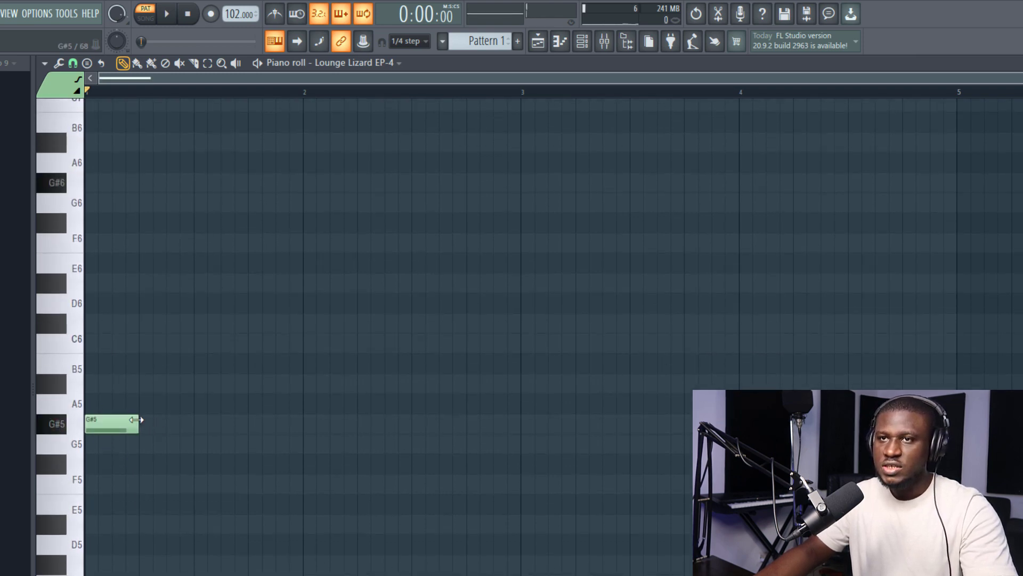
pyautogui.moveTo(136, 420); pyautogui.dragTo(519, 440)
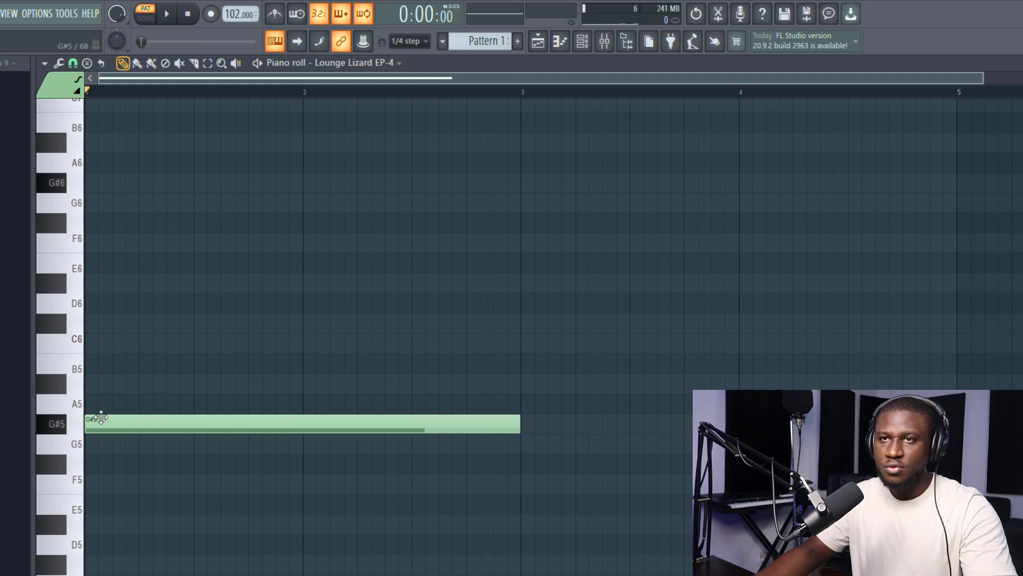
pyautogui.click(105, 344)
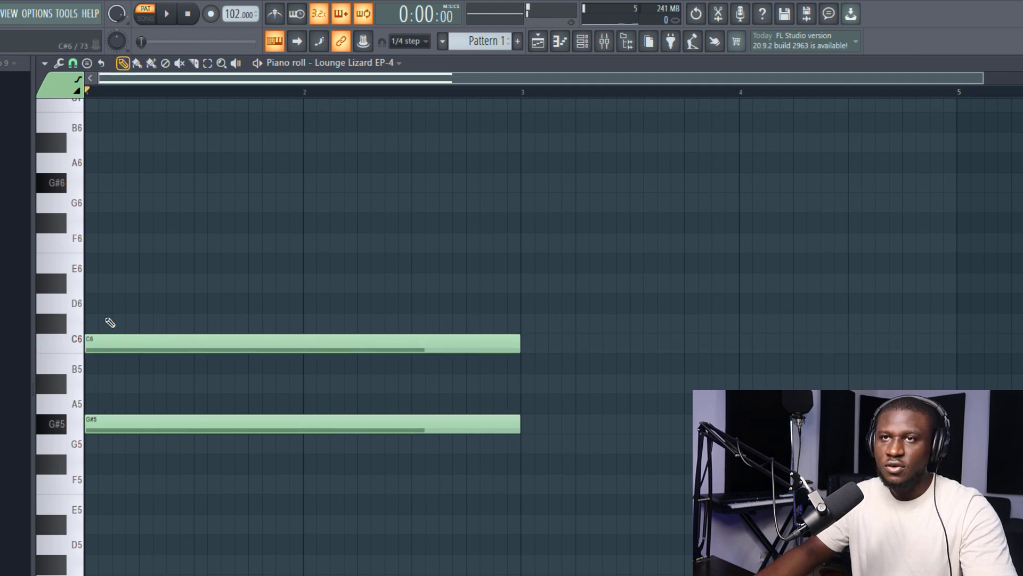
pyautogui.click(94, 282)
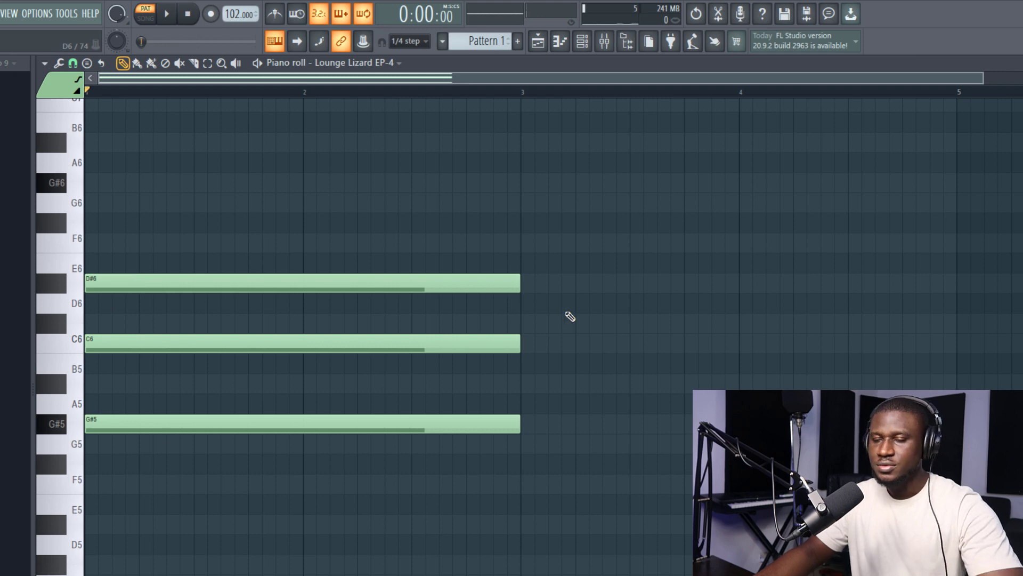
pyautogui.press('space')
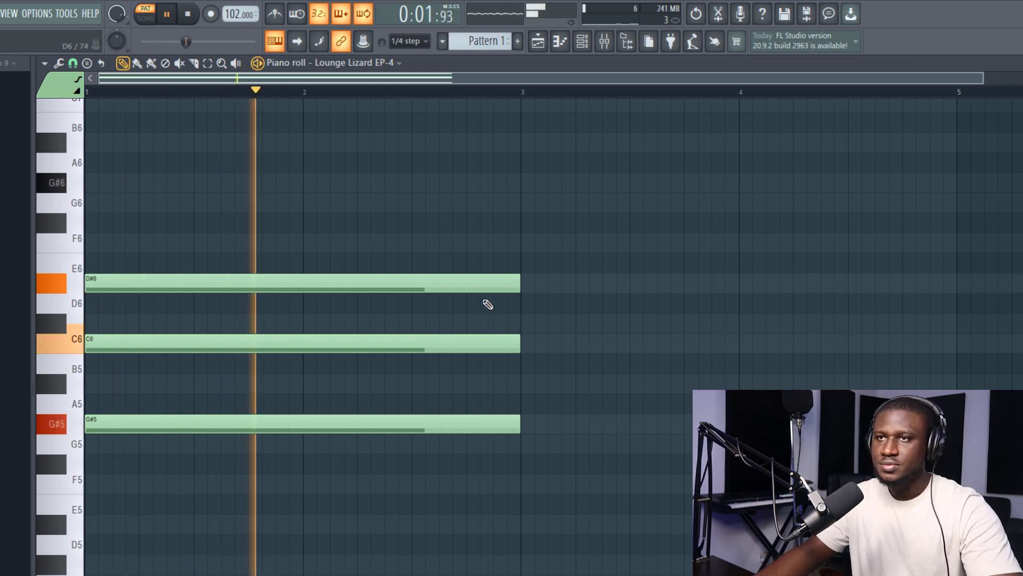
pyautogui.press('space')
# Shorten all three notes of the first chord to one bar and deselect them.
pyautogui.moveTo(514, 254); pyautogui.dragTo(365, 495)
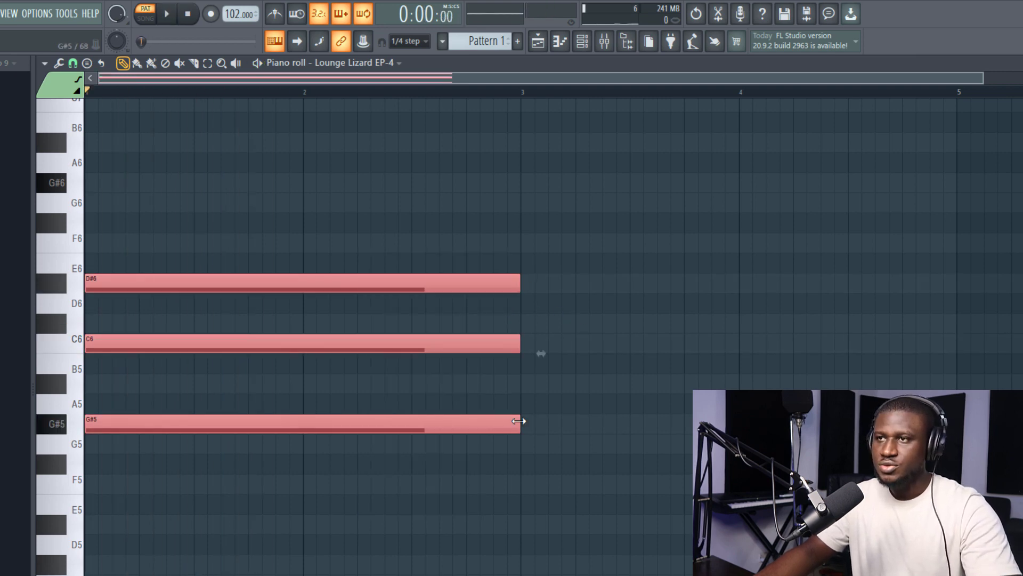
pyautogui.moveTo(518, 422); pyautogui.dragTo(304, 426)
pyautogui.click(380, 428)
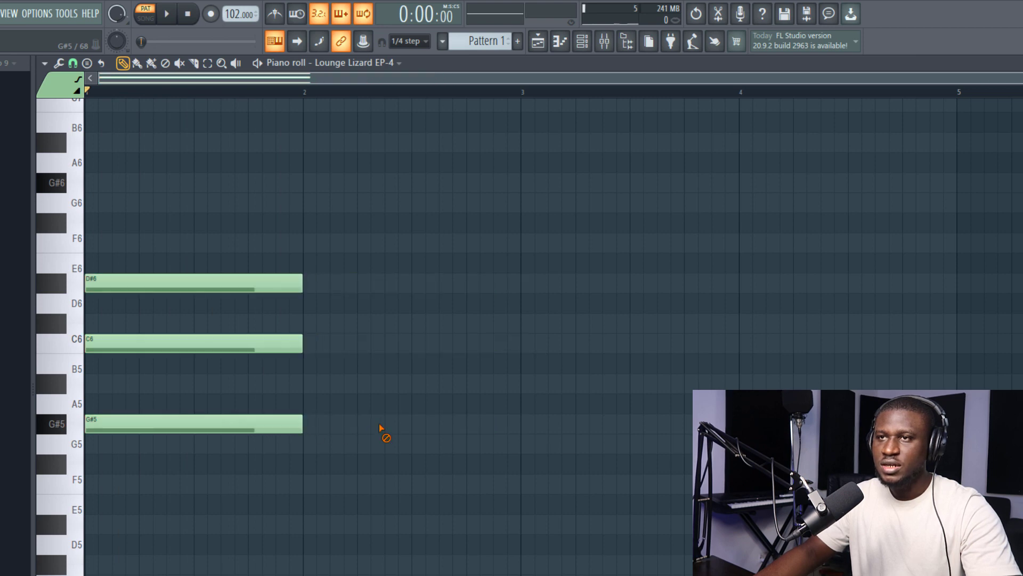
# Add a one-bar chord of A#5, C#6 and F6 at bar 2 and play the progression back.
pyautogui.click(311, 387)
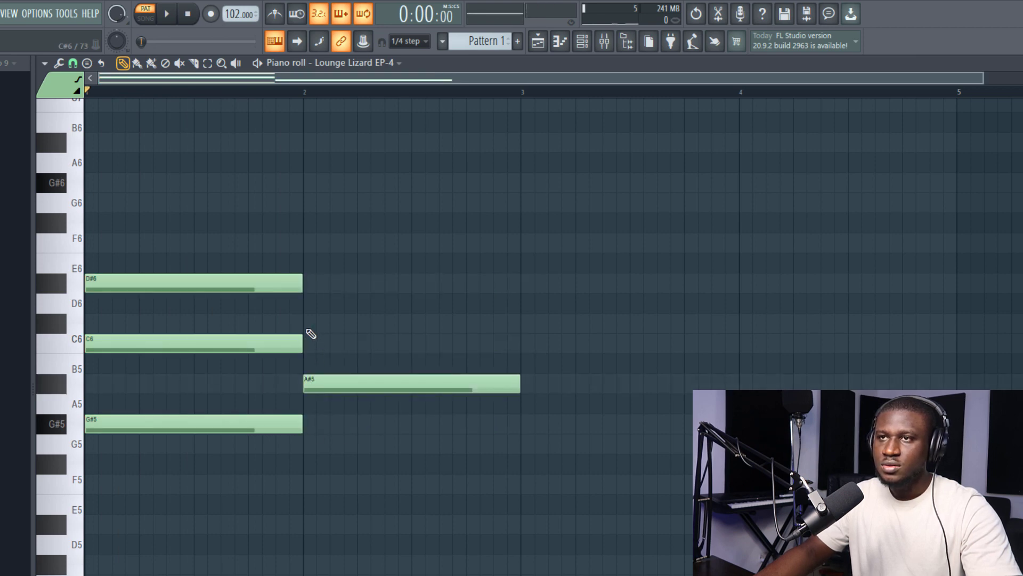
pyautogui.click(308, 324)
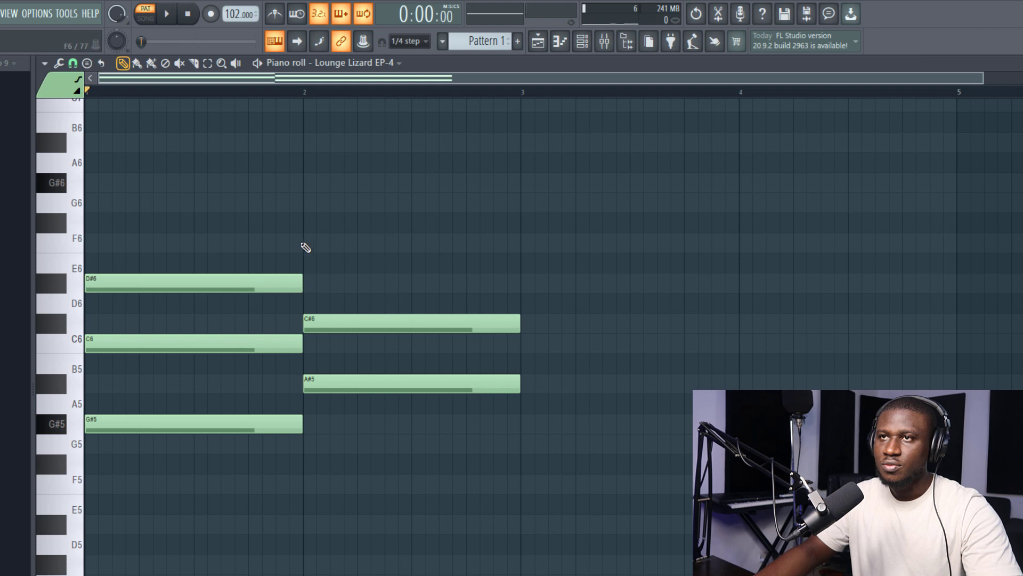
pyautogui.click(305, 248)
pyautogui.press('space')
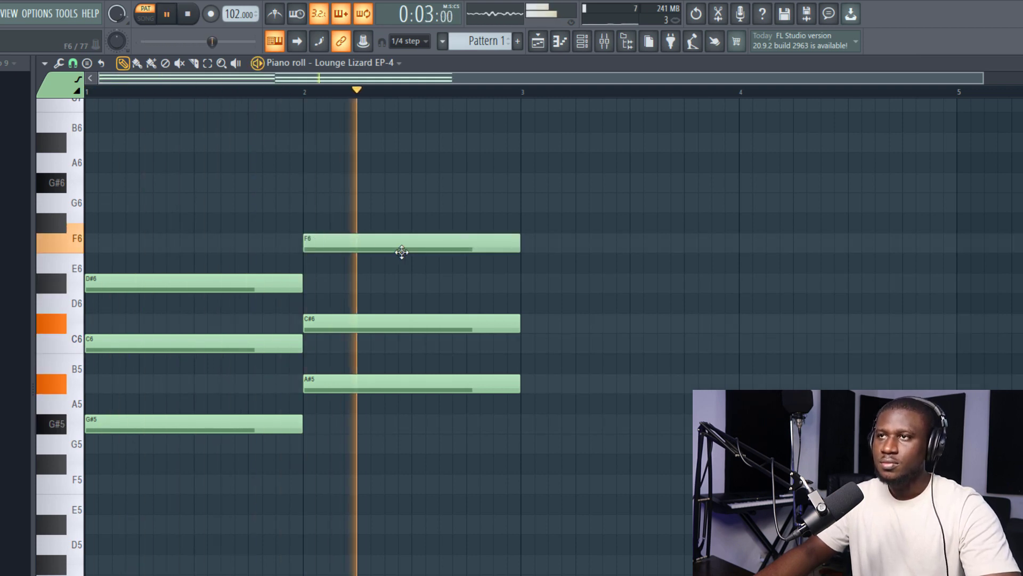
pyautogui.press('space')
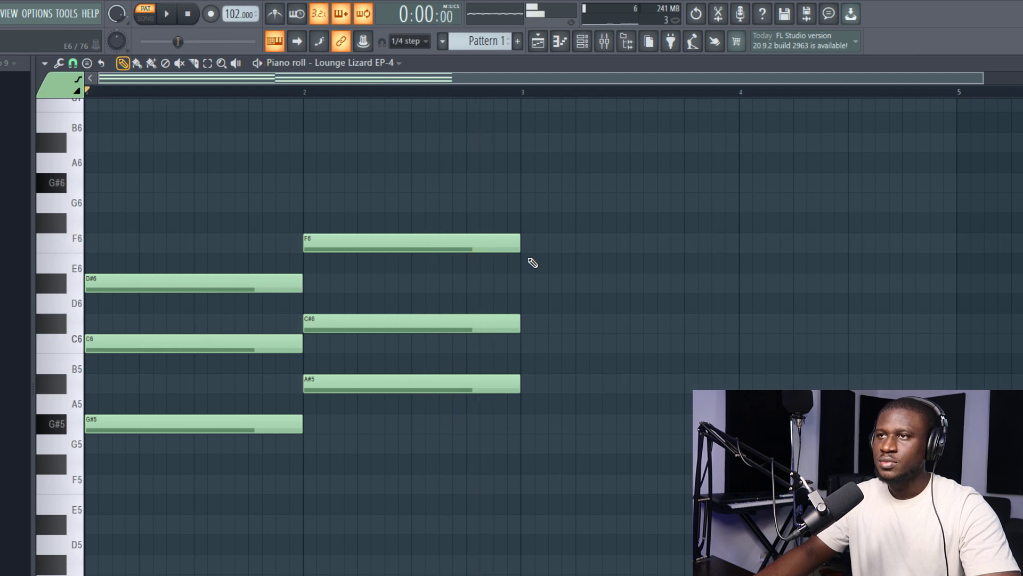
# Add a one-bar chord of C6, D#6 and G6 at bar 3.
pyautogui.click(522, 344)
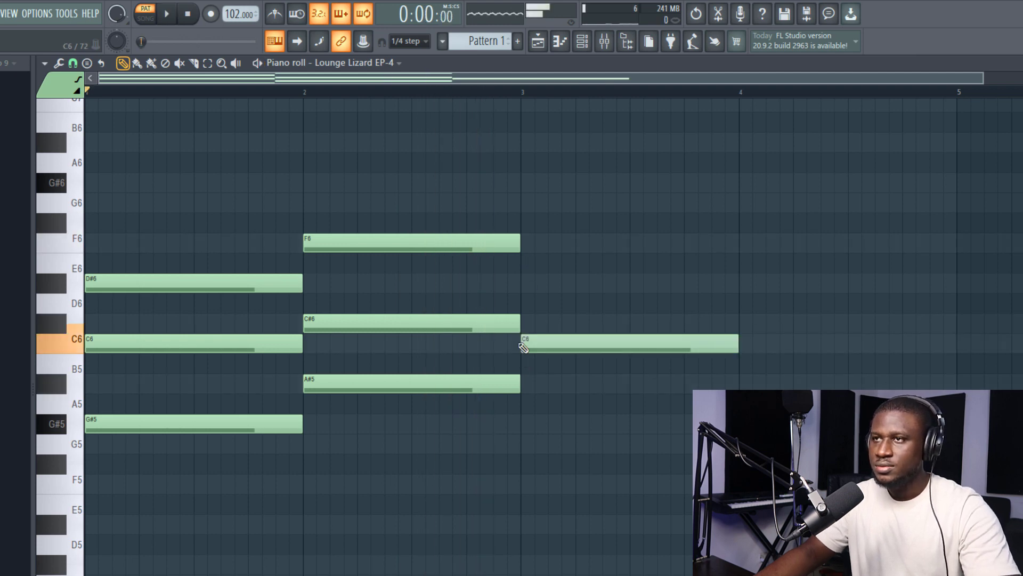
pyautogui.click(524, 283)
pyautogui.click(526, 205)
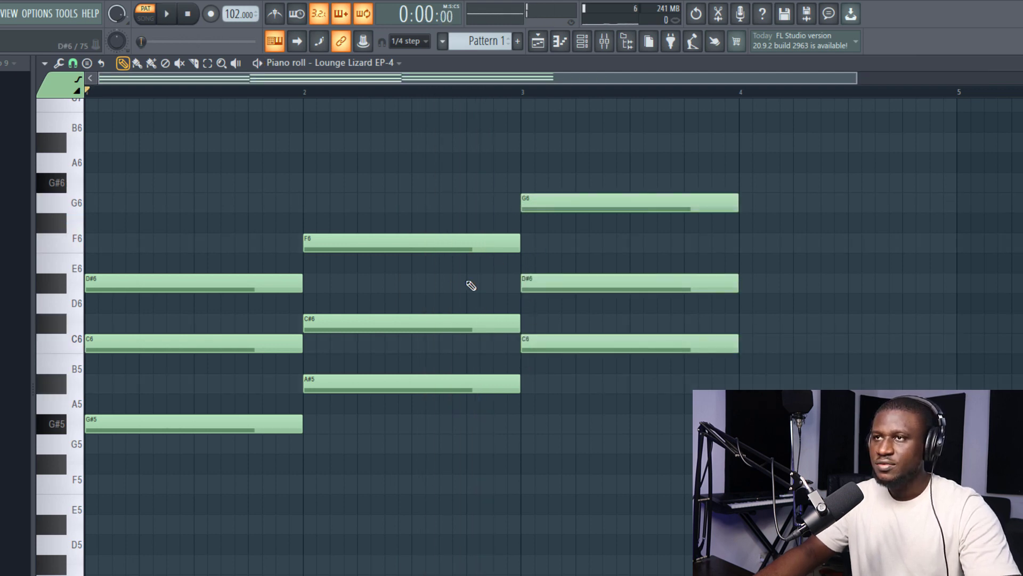
# Copy the bar 2 chord of A#5, C#6 and F6 to bar 4 and play the whole progression.
pyautogui.moveTo(420, 218); pyautogui.dragTo(722, 319)
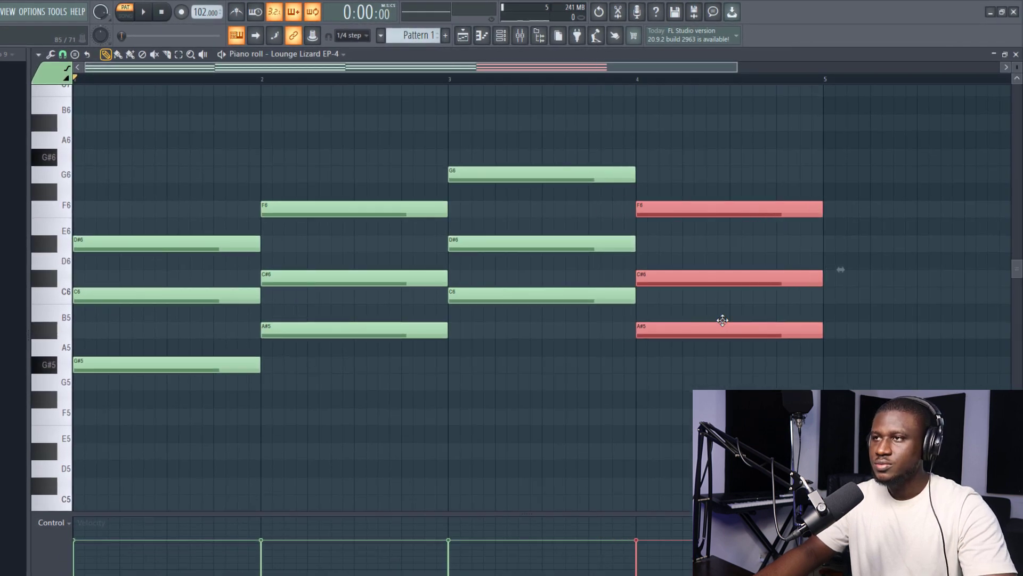
pyautogui.press('space')
pyautogui.click(510, 390)
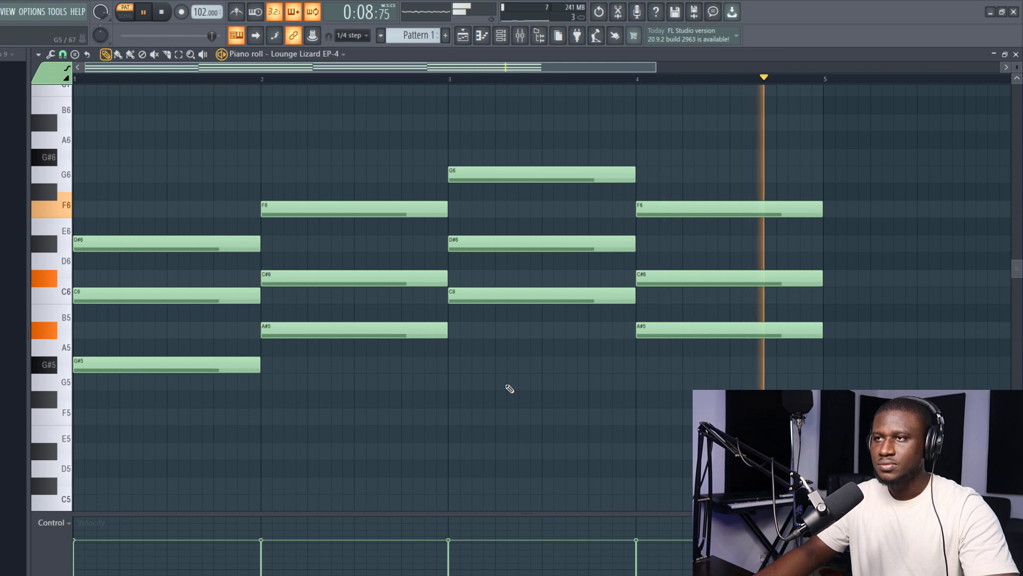
pyautogui.press('space')
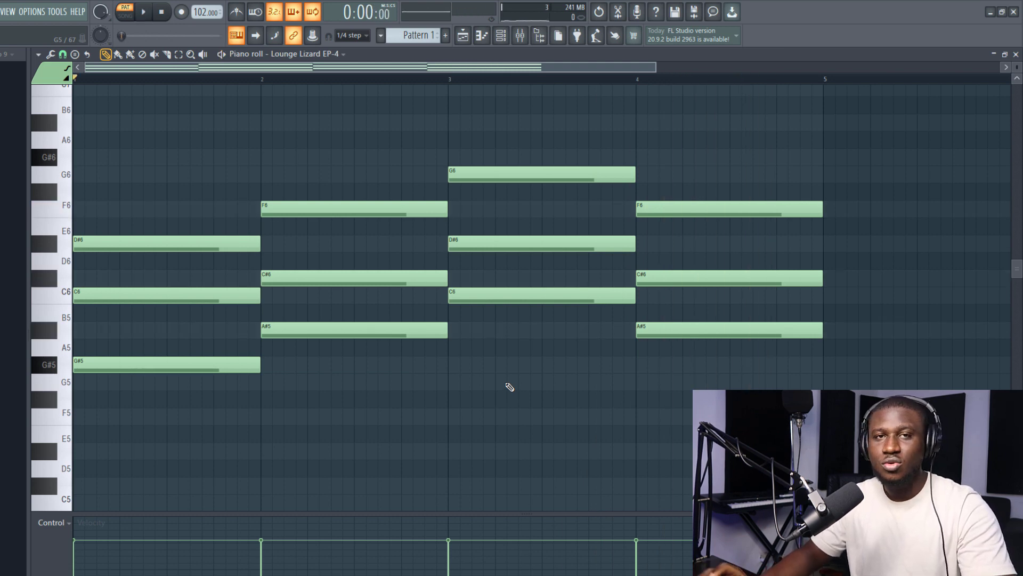
# Transpose the whole chord progression down one octave and play it back.
pyautogui.hotkey('ctrl', 'Down')
pyautogui.scroll(-3, 506, 354)
pyautogui.press('space')
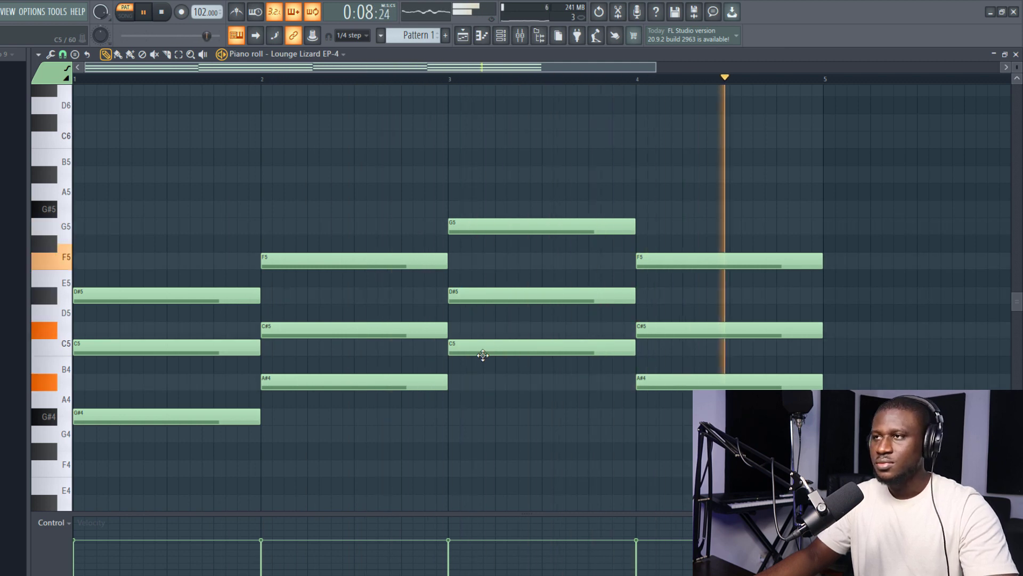
pyautogui.press('space')
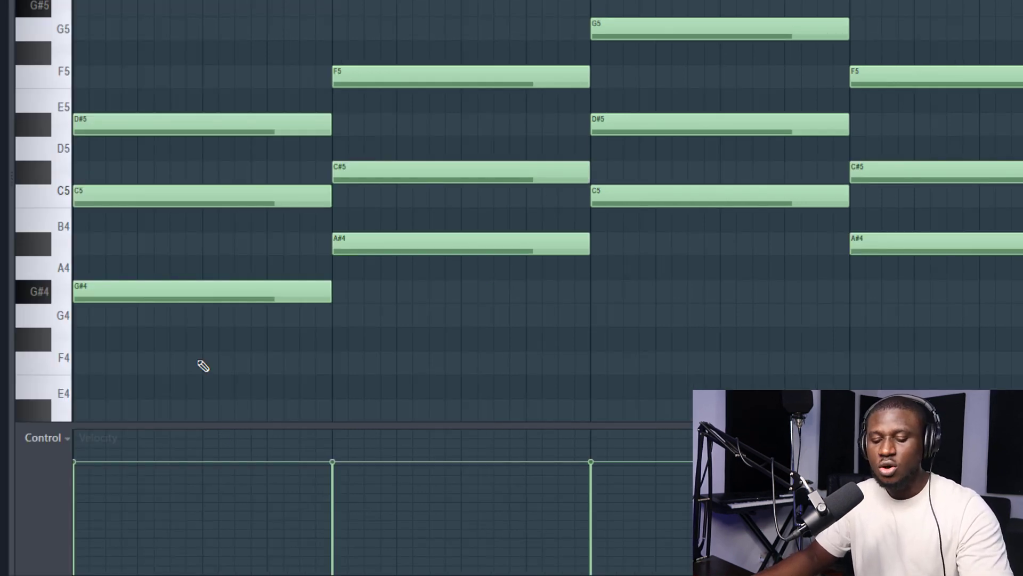
# Strum the chords with the Strumizer, adjusting the start time and velocity strengths with Preserve end on, then play and accept the result.
pyautogui.hotkey('alt', 's')
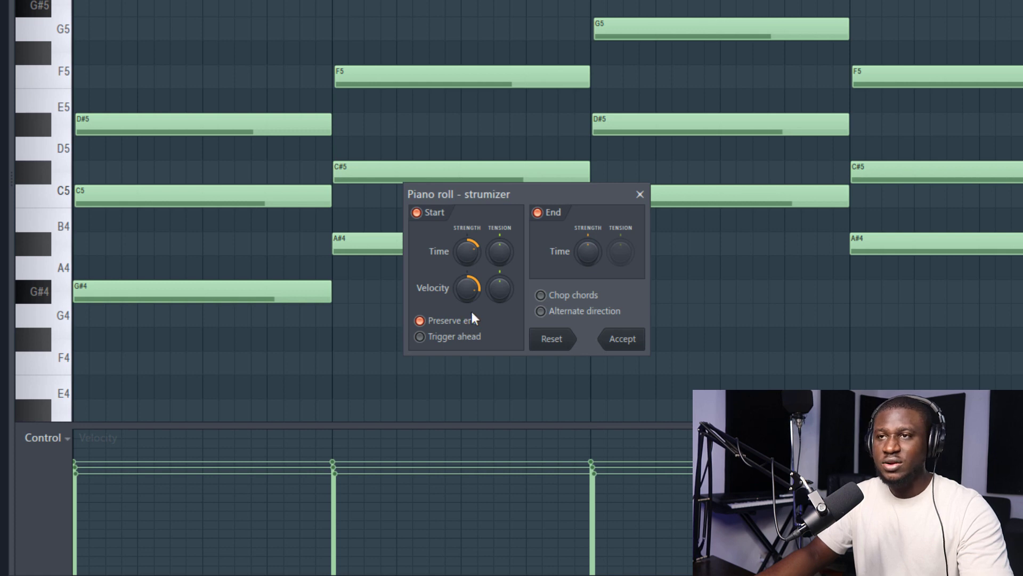
pyautogui.click(441, 321)
pyautogui.moveTo(471, 254); pyautogui.dragTo(457, 298)
pyautogui.click(445, 323)
pyautogui.press('space')
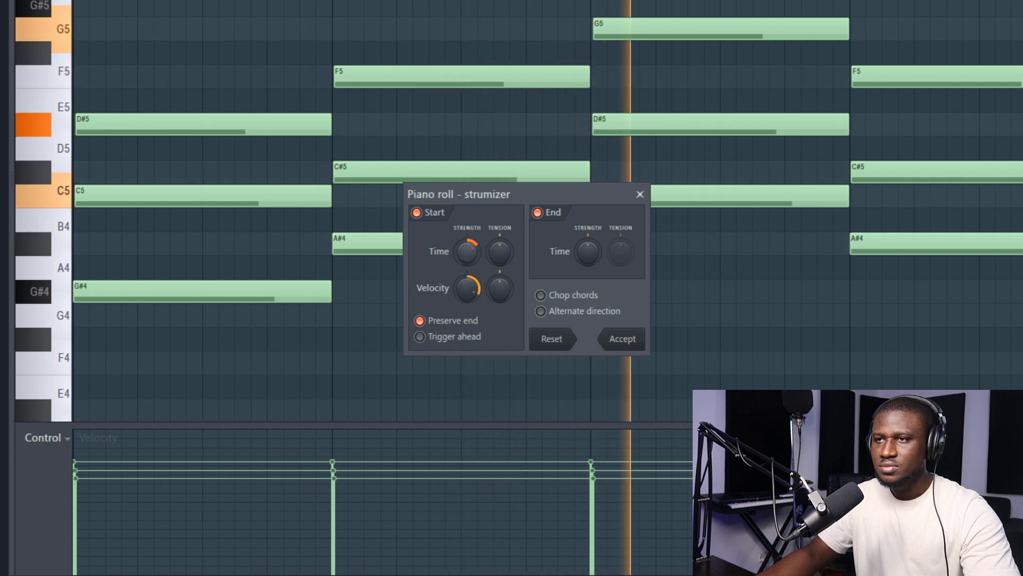
pyautogui.click(613, 338)
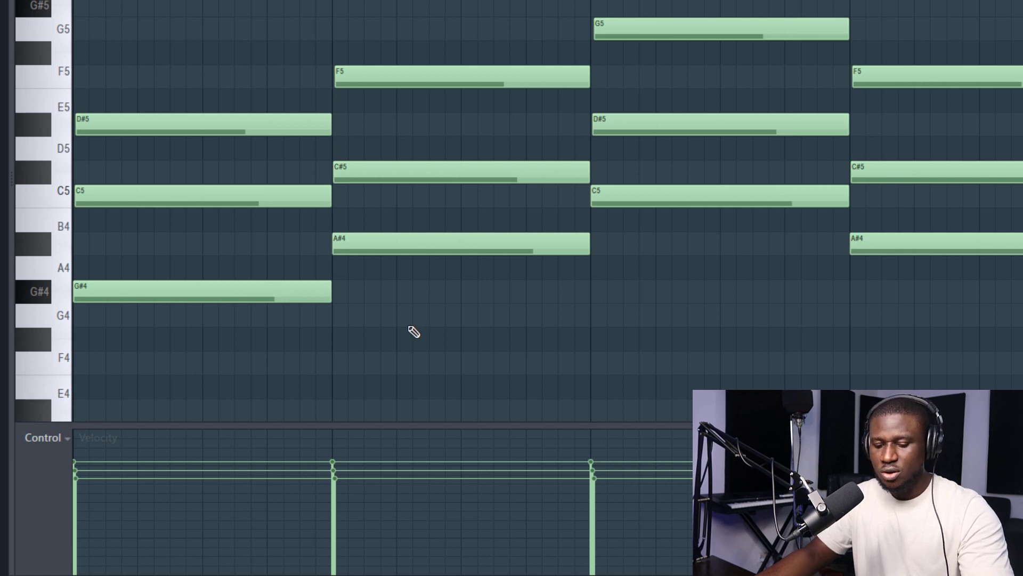
# Lower the velocities of all chord notes by reducing Multiply in the level scaling tool, play them and accept.
pyautogui.hotkey('alt', 'x')
pyautogui.moveTo(623, 121); pyautogui.dragTo(639, 138)
pyautogui.press('space')
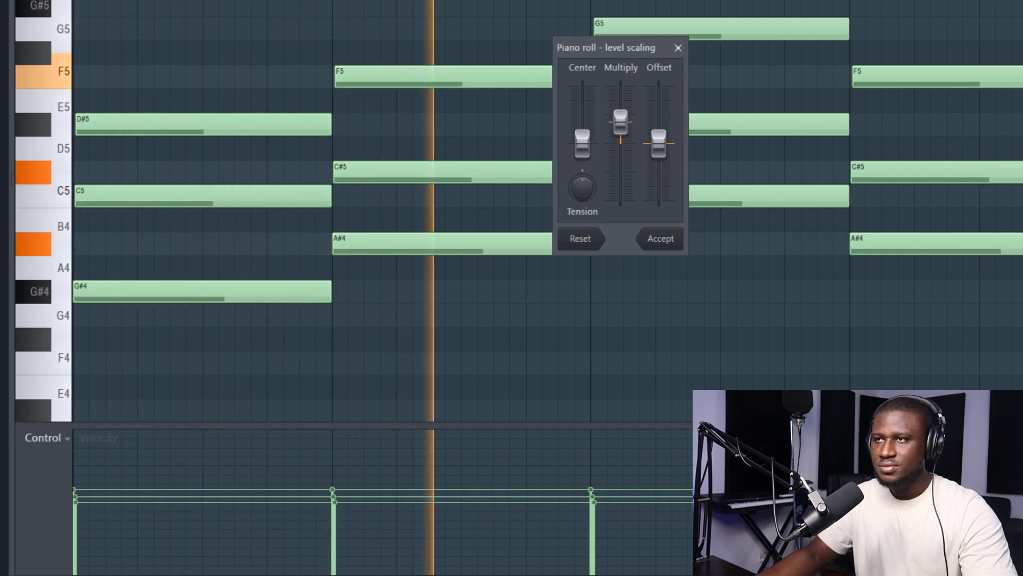
pyautogui.click(659, 241)
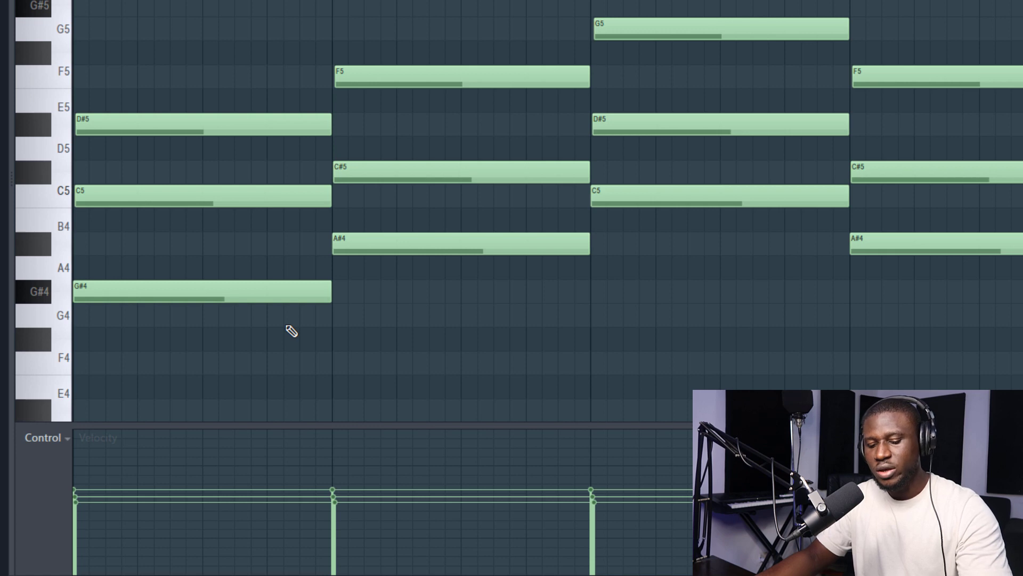
# Reopen level scaling for the chords, raise Multiply slightly, play the progression and accept.
pyautogui.hotkey('alt', 's')
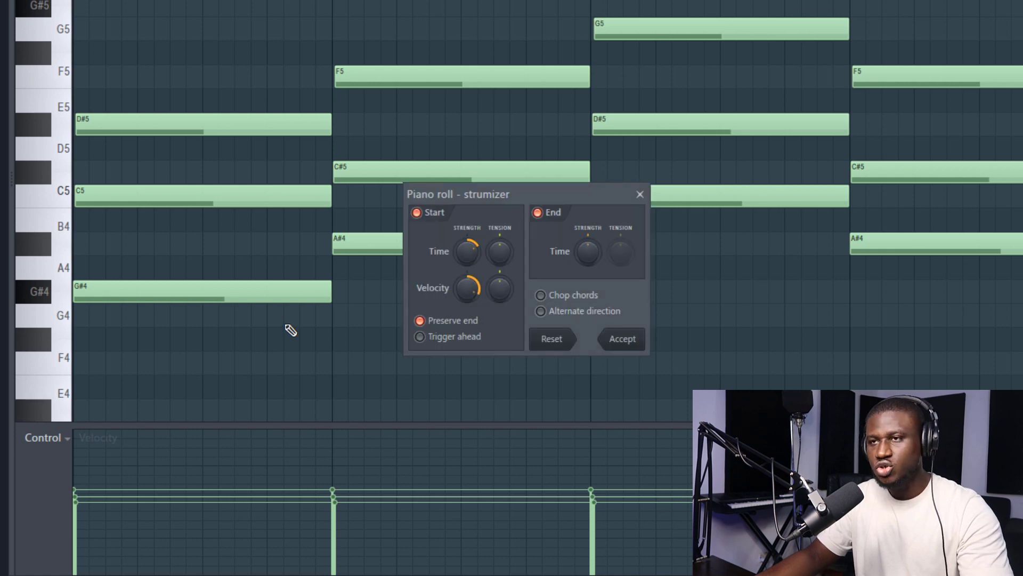
pyautogui.click(640, 194)
pyautogui.hotkey('alt', 'x')
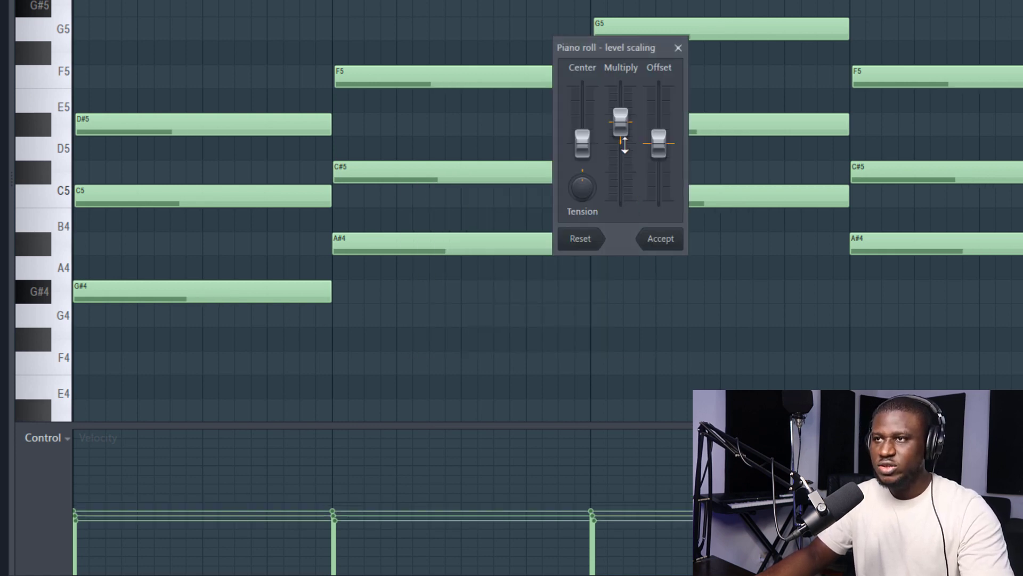
pyautogui.moveTo(625, 144); pyautogui.dragTo(620, 114)
pyautogui.press('space')
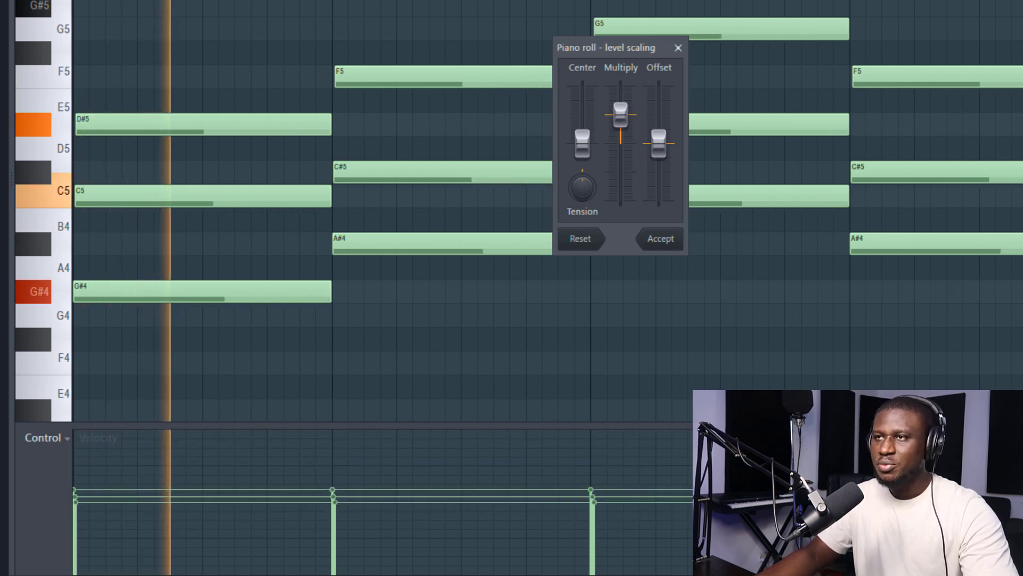
pyautogui.click(661, 240)
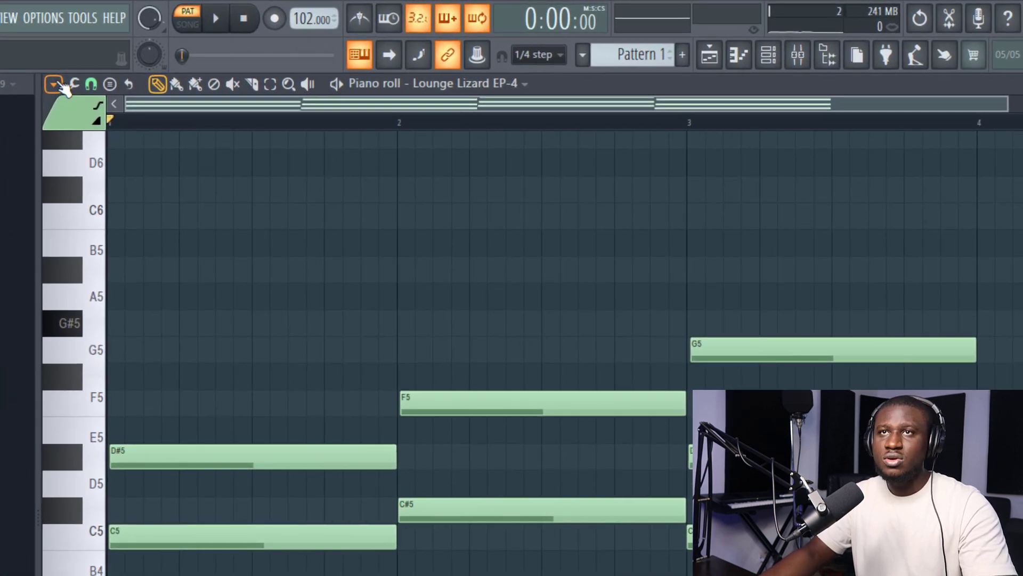
# Export the chord progression as a MIDI file named TEST MIDI in the Documents folder.
pyautogui.click(54, 85)
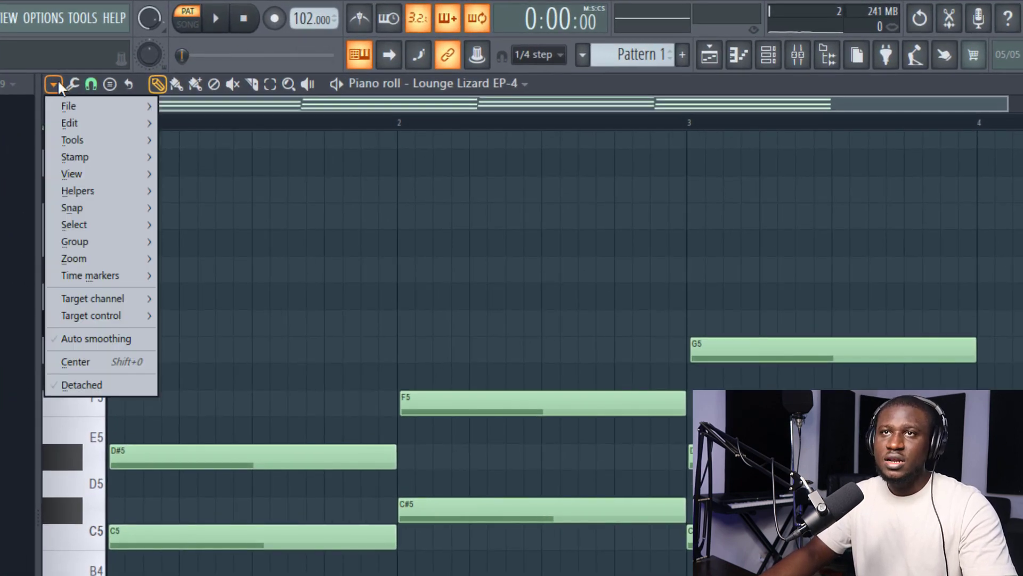
pyautogui.moveTo(90, 102)
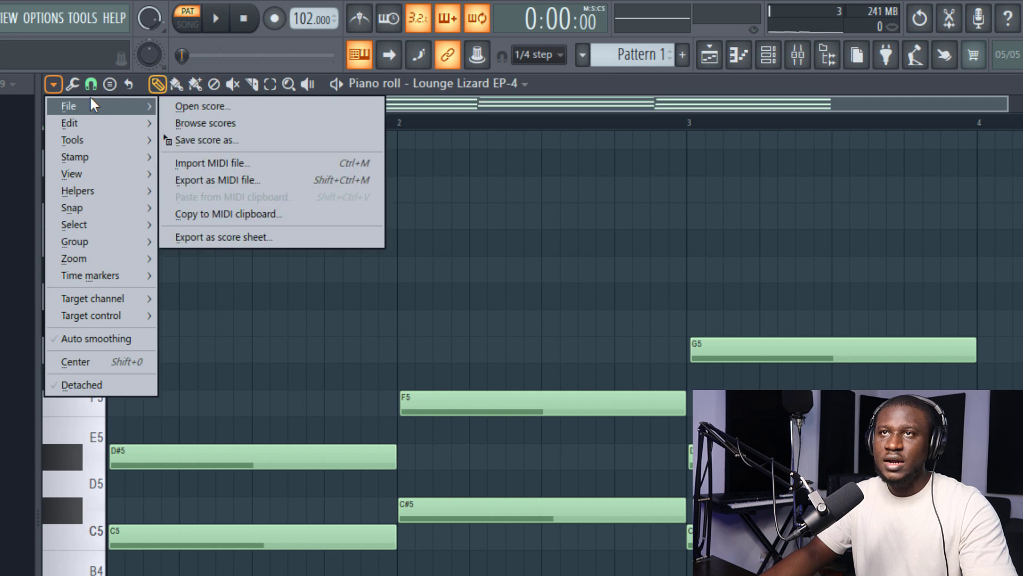
pyautogui.click(229, 179)
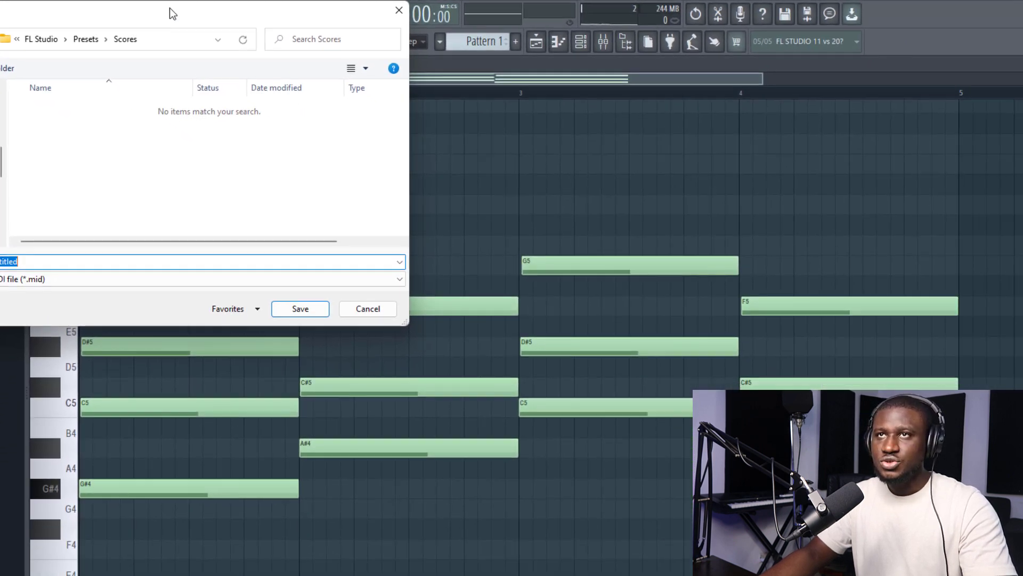
pyautogui.scroll(1, 243, 271)
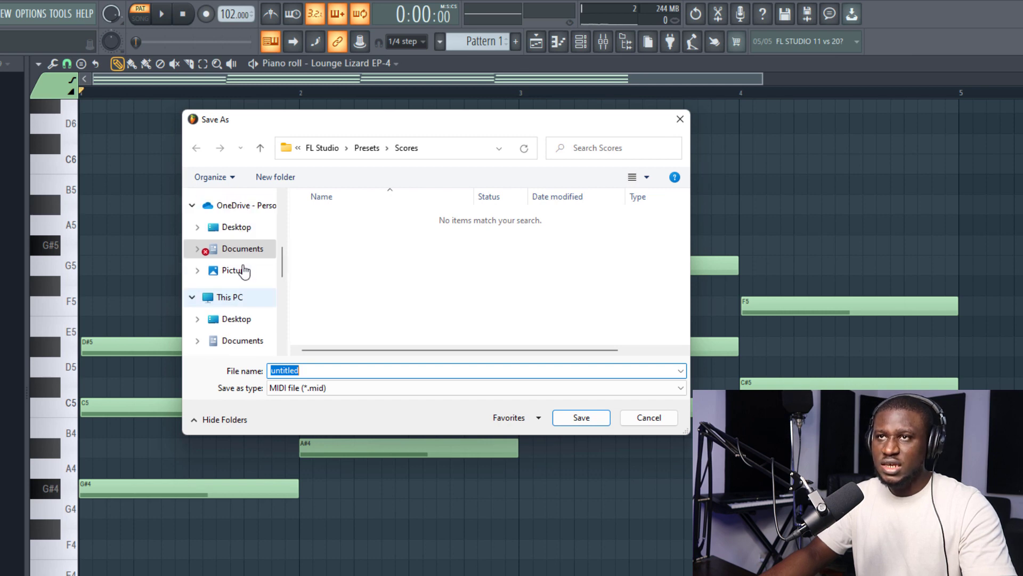
pyautogui.scroll(4, 243, 271)
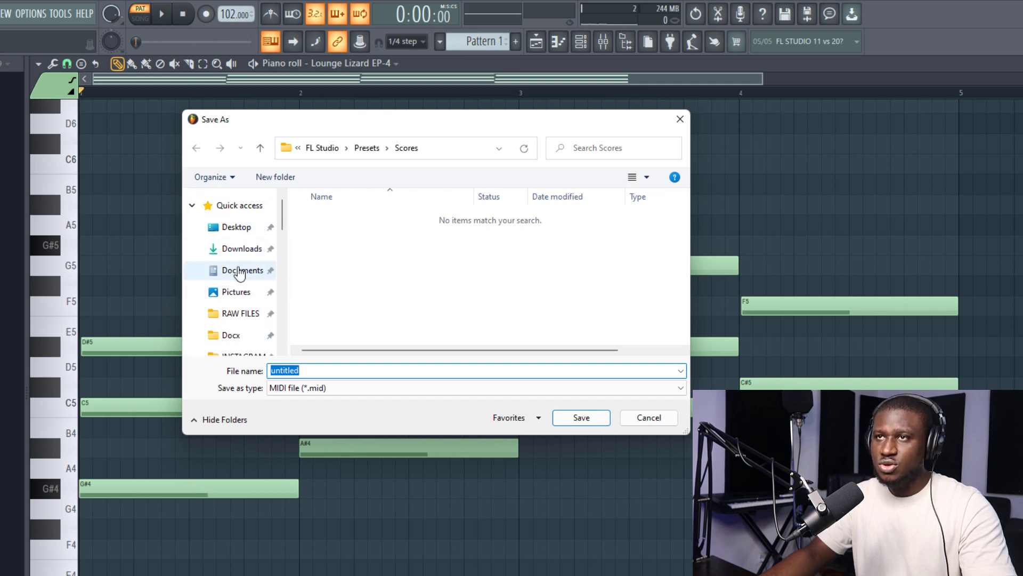
pyautogui.click(240, 272)
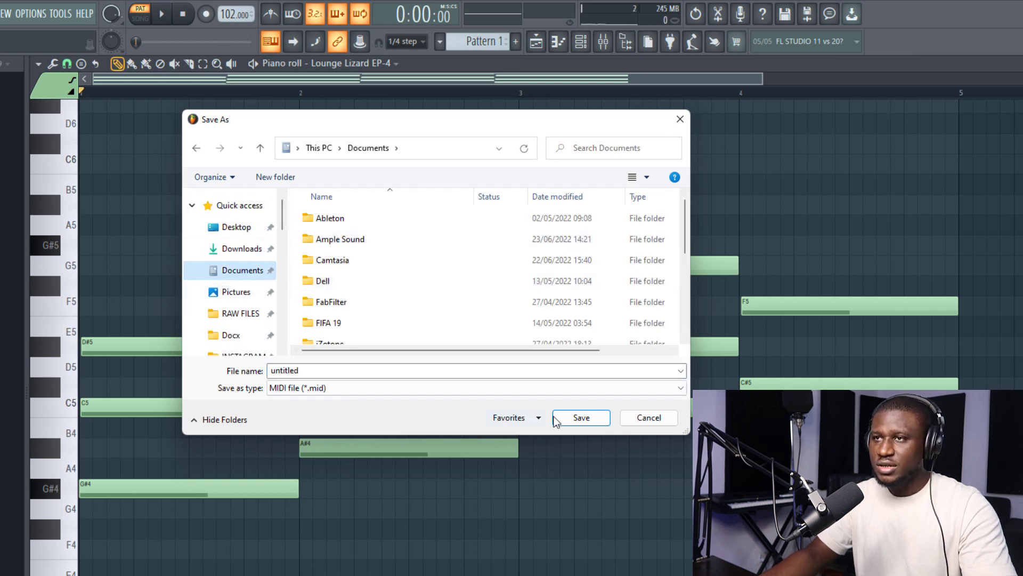
pyautogui.doubleClick(416, 371)
pyautogui.write('T')
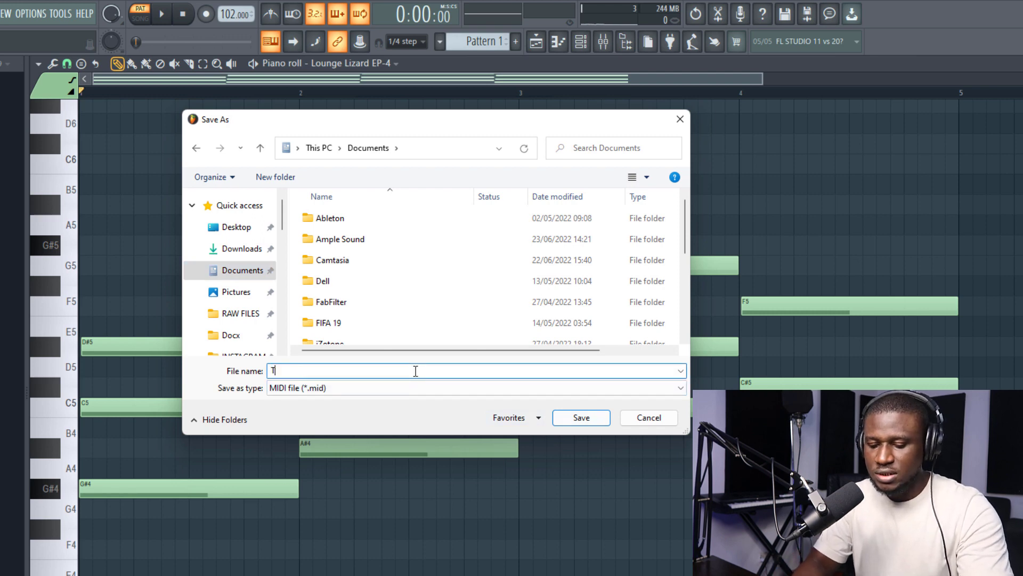
pyautogui.write('EST MIDI')
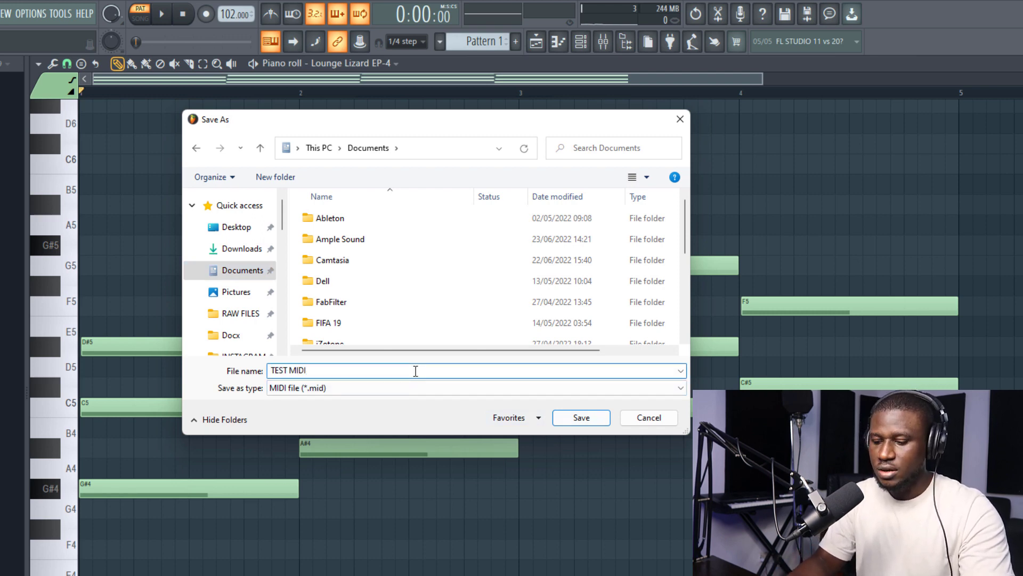
pyautogui.press('Return')
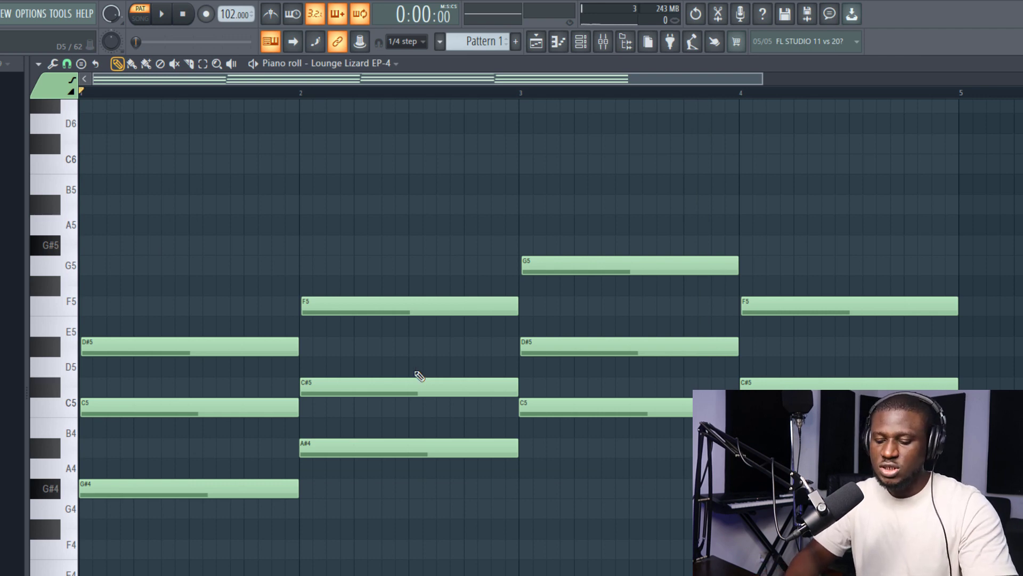
pyautogui.hotkey('ctrl', 'shift', 'm')
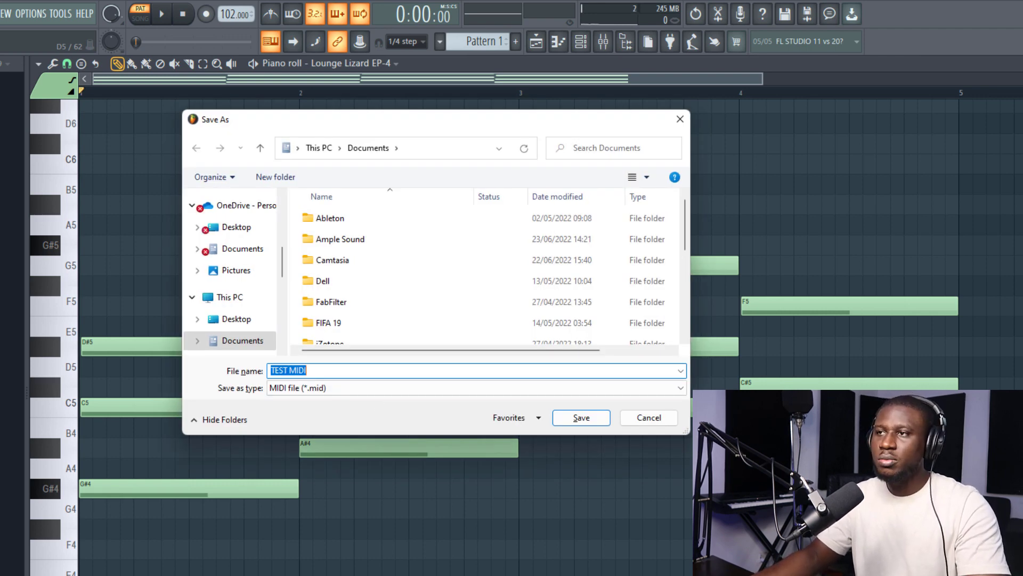
pyautogui.click(666, 421)
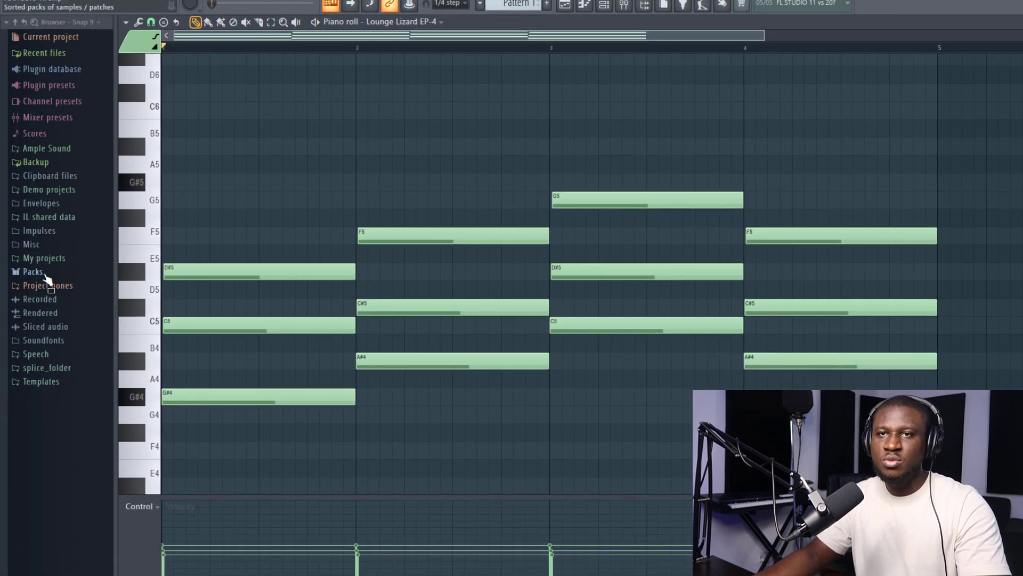
# Load the "kizz daniel lie f#" MIDI file from AFRO MIDI PACK in Packs into the piano roll and play it.
pyautogui.click(42, 276)
pyautogui.scroll(-5, 58, 309)
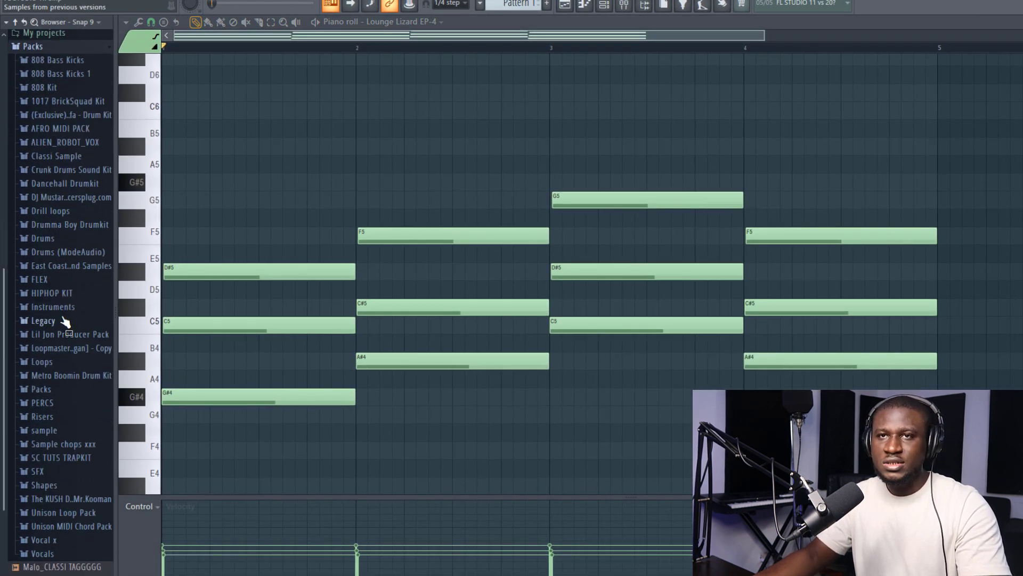
pyautogui.click(49, 130)
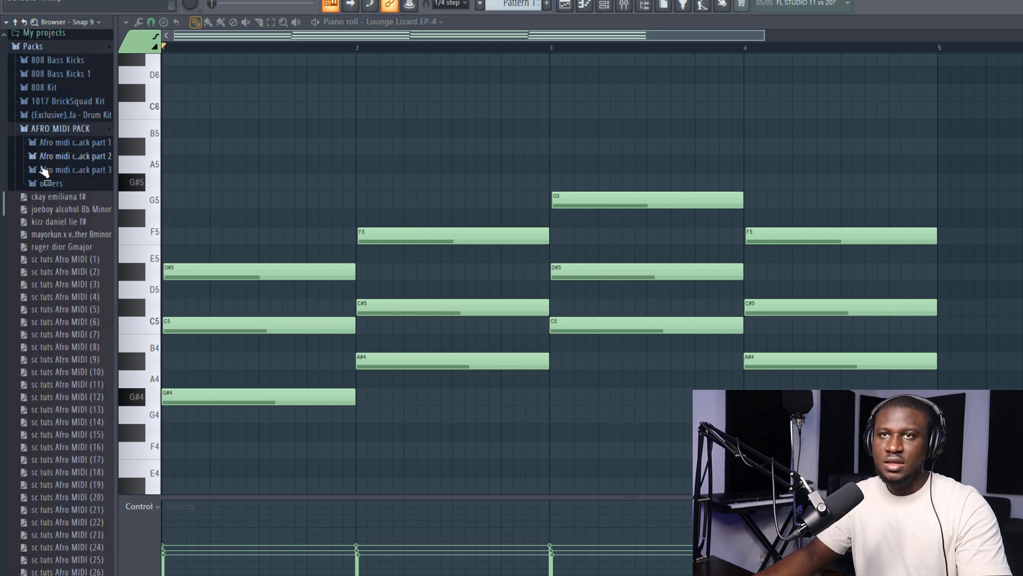
pyautogui.moveTo(56, 226); pyautogui.dragTo(407, 220)
pyautogui.press('space')
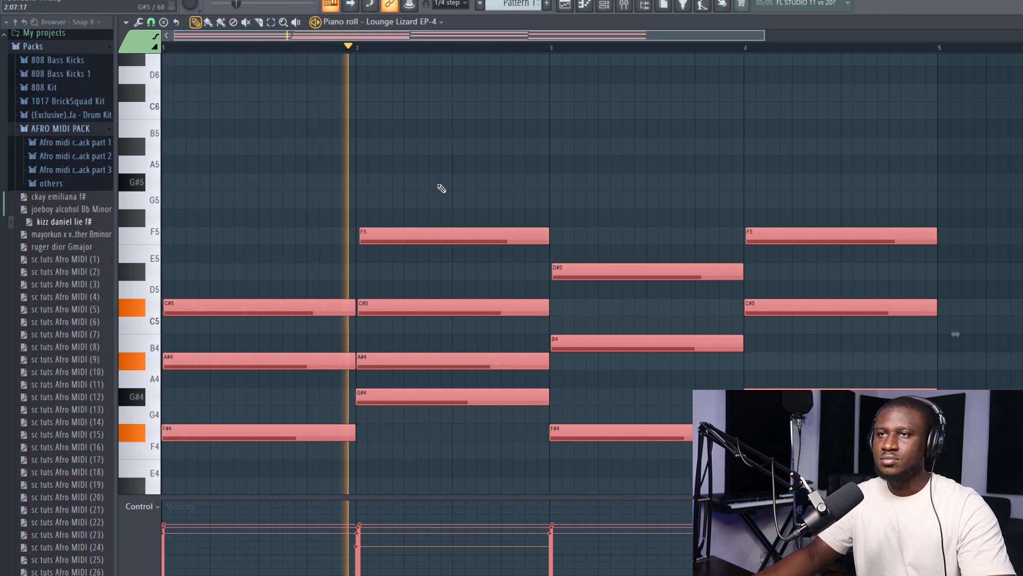
pyautogui.click(560, 196)
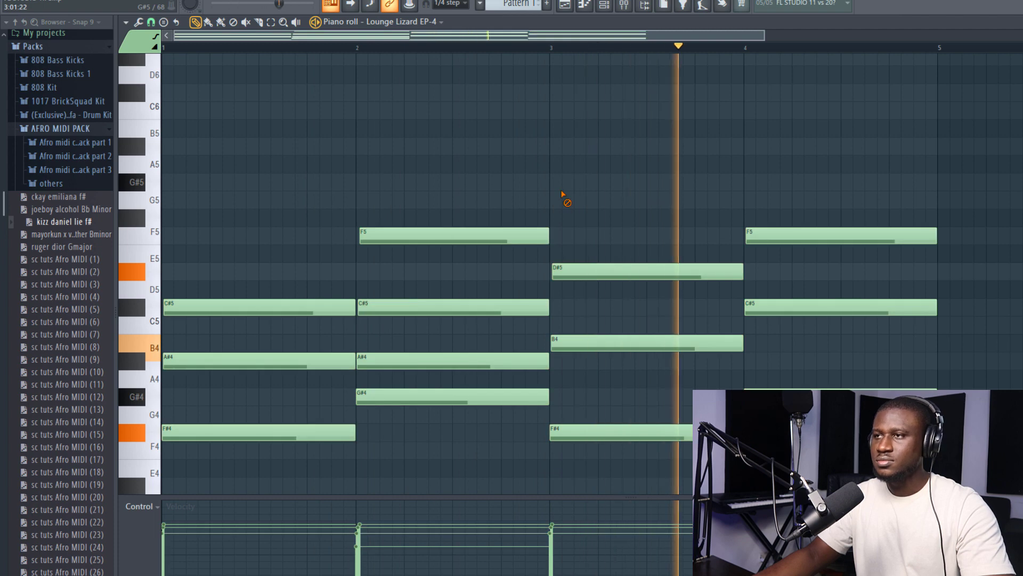
pyautogui.press('space')
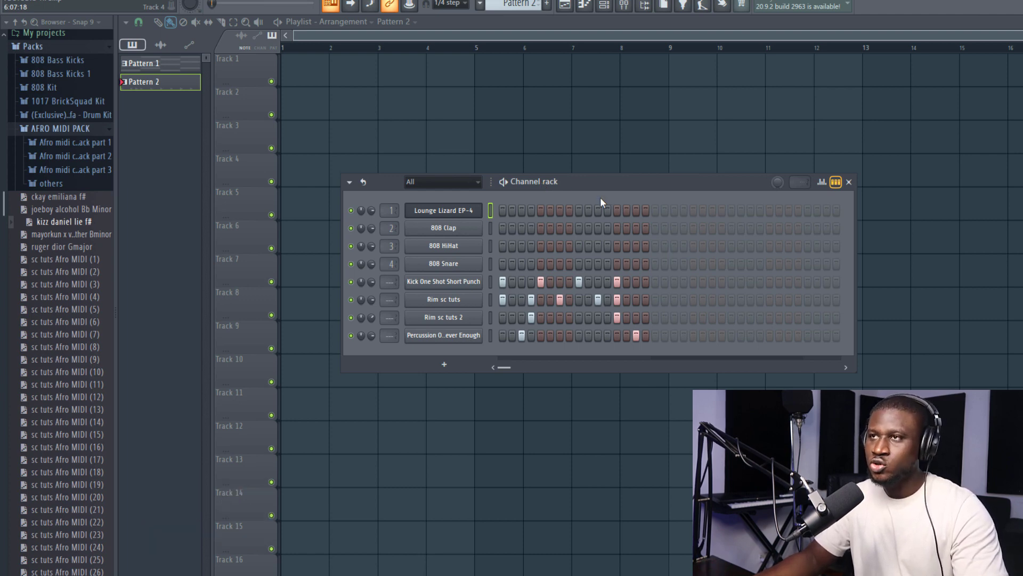
# Play the Pattern 2 drum loop and open the Kick One Shot Short Punch channel in the piano roll.
pyautogui.press('space')
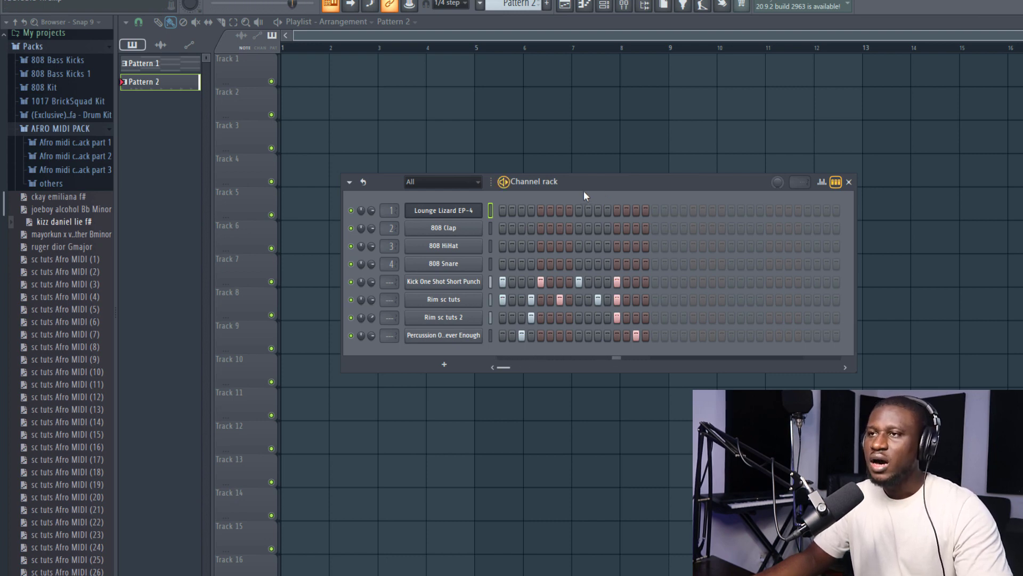
pyautogui.press('space')
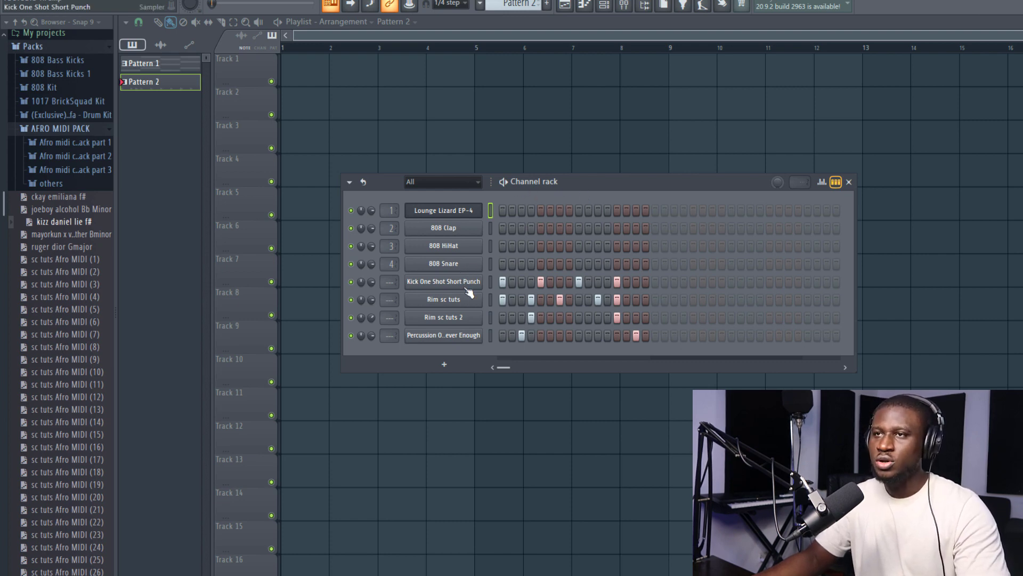
pyautogui.rightClick(481, 278)
pyautogui.click(513, 283)
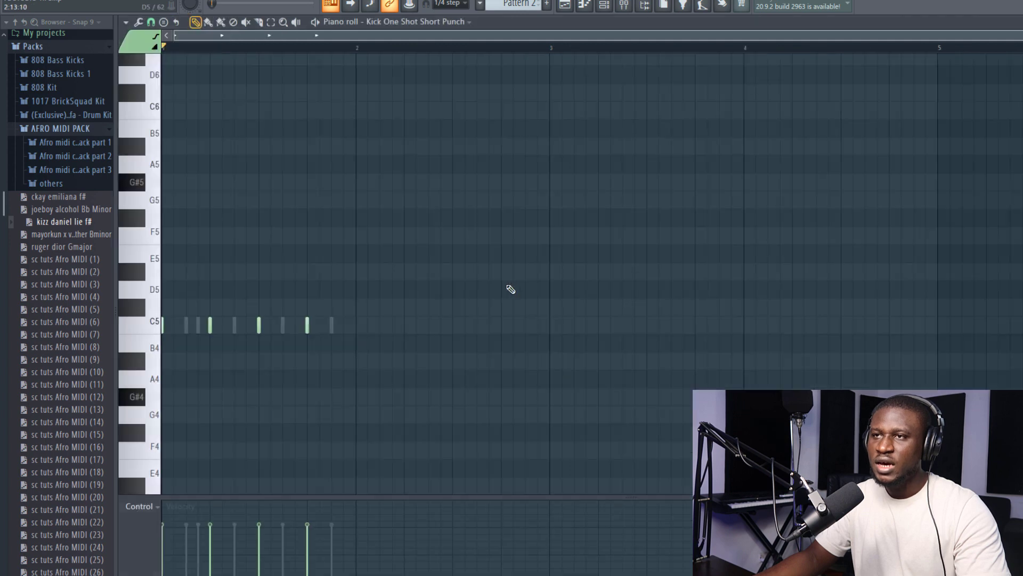
# Bring up the channel rack and open the Rim sc tuts 2 channel in the piano roll.
pyautogui.click(605, 5)
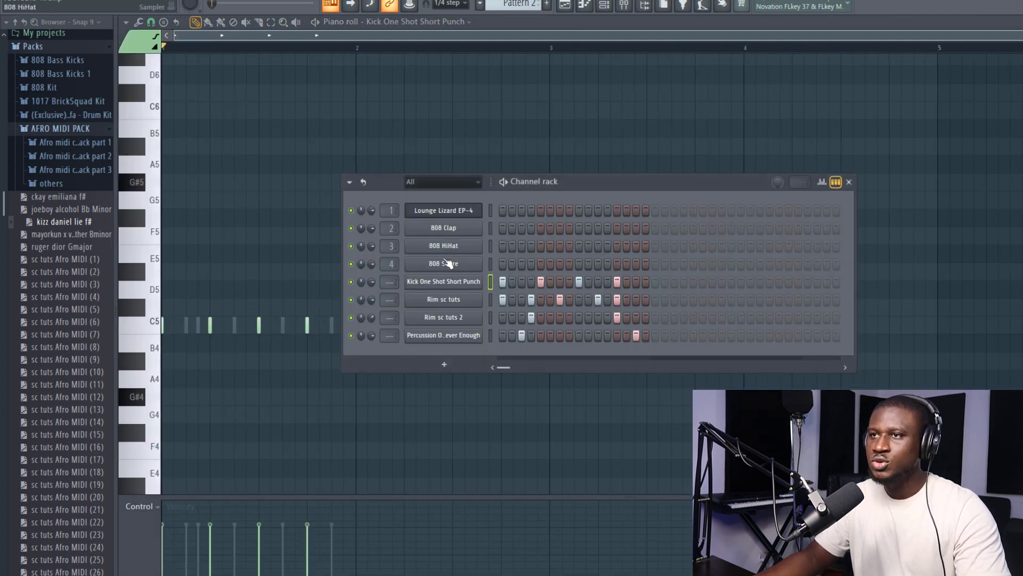
pyautogui.rightClick(439, 323)
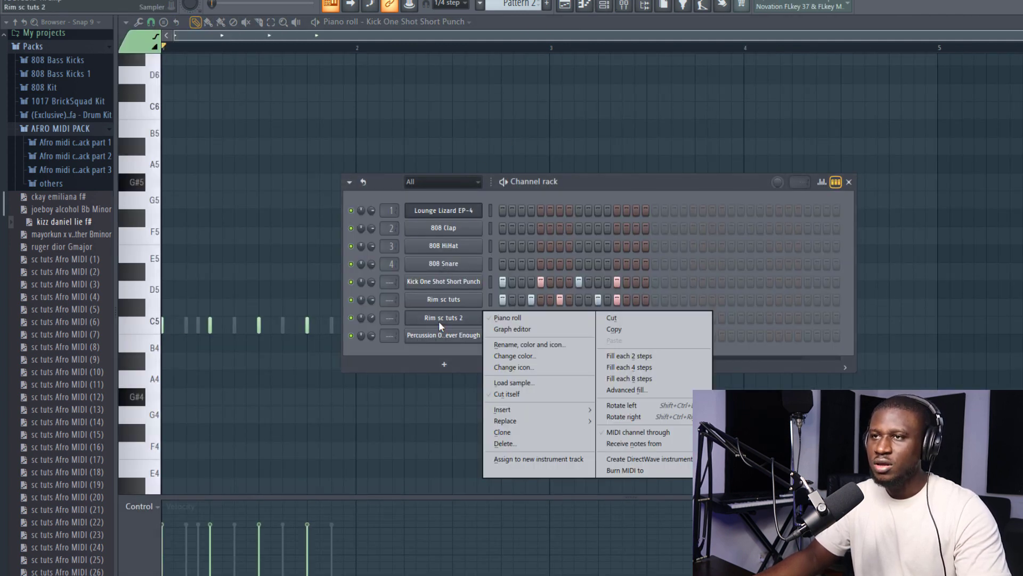
pyautogui.click(508, 318)
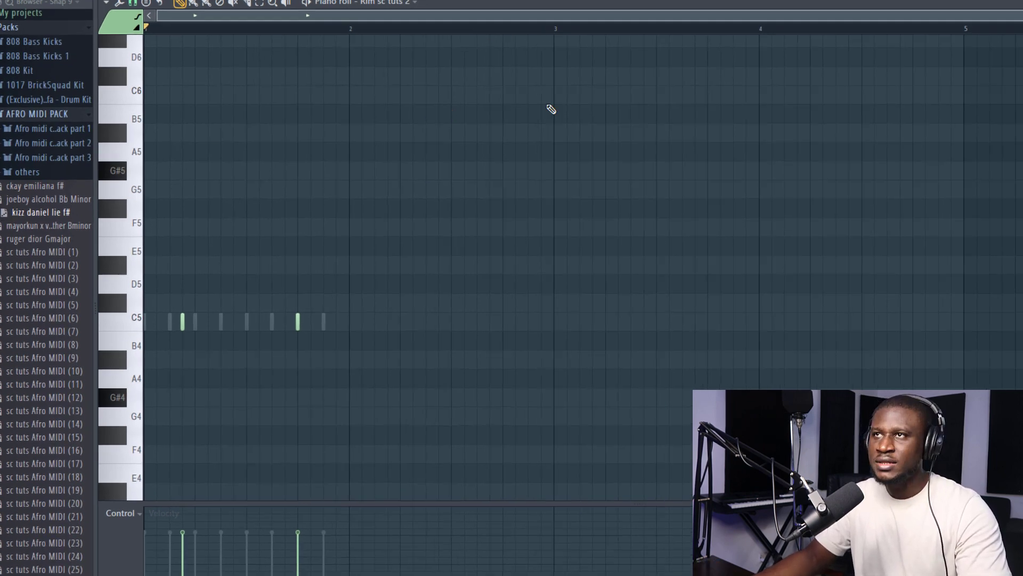
# Return to the channel rack and open the empty 808 Clap channel in the piano roll.
pyautogui.press('F6')
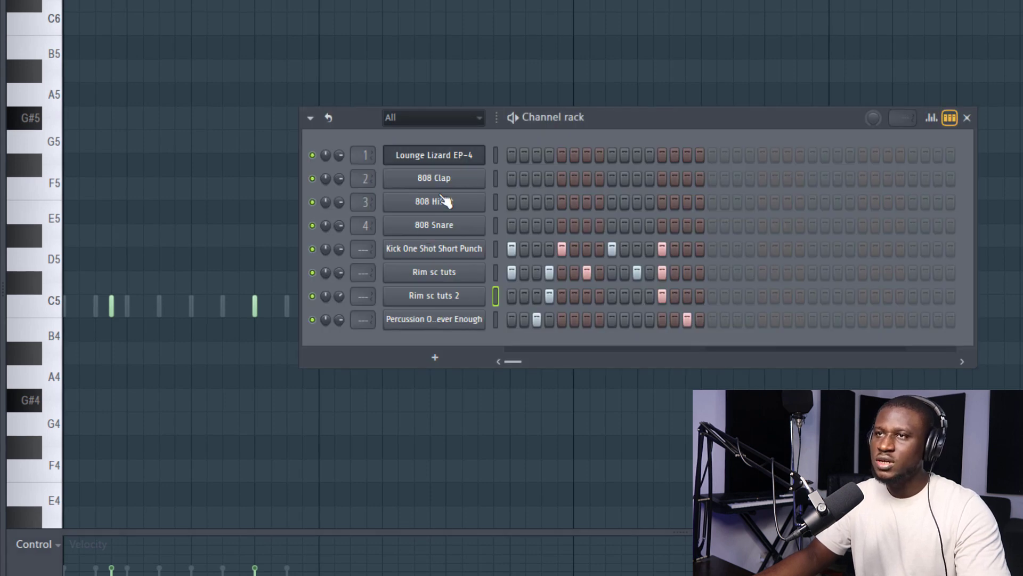
pyautogui.click(450, 181)
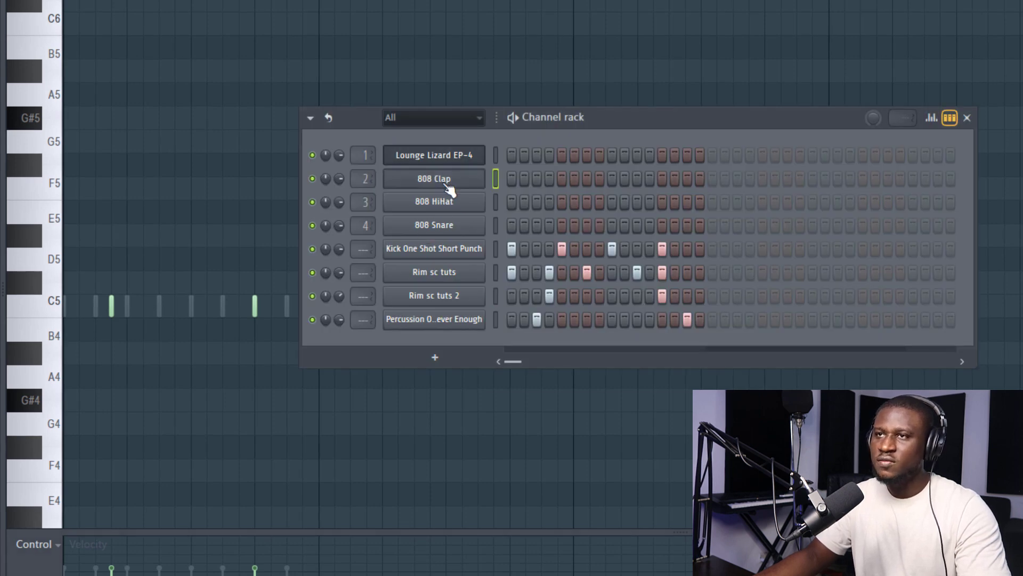
pyautogui.rightClick(451, 182)
pyautogui.click(450, 179)
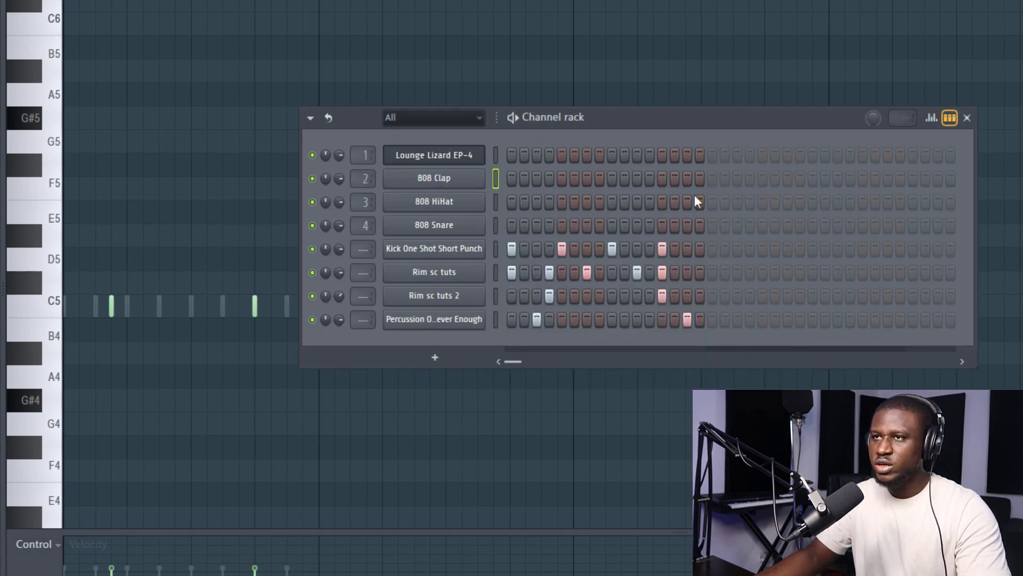
pyautogui.rightClick(433, 182)
pyautogui.click(543, 182)
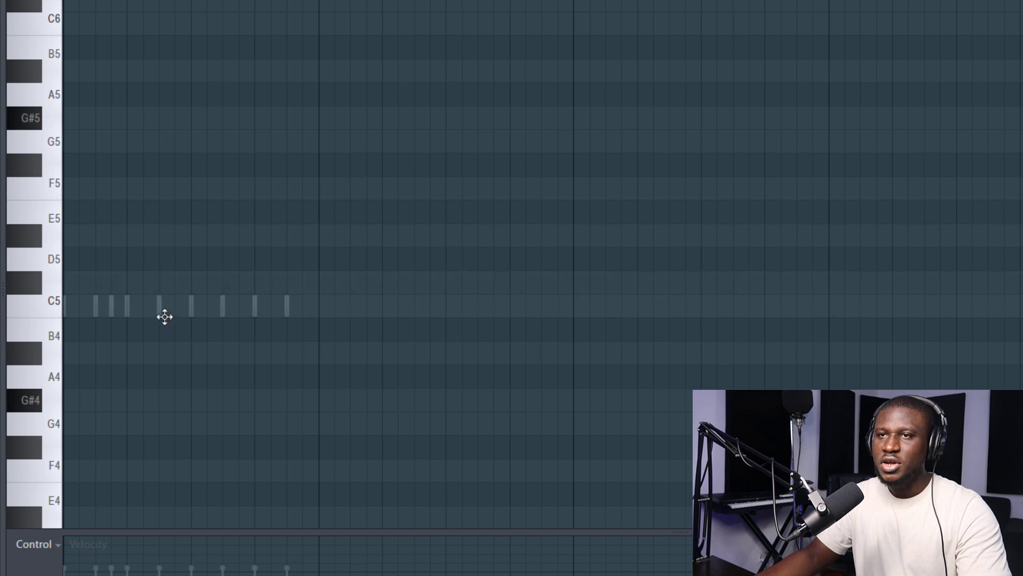
# Try moving a C5 ghost note up a semitone and back, and check the Ghost channels and Editable ghosts helper options.
pyautogui.moveTo(126, 311); pyautogui.dragTo(120, 270)
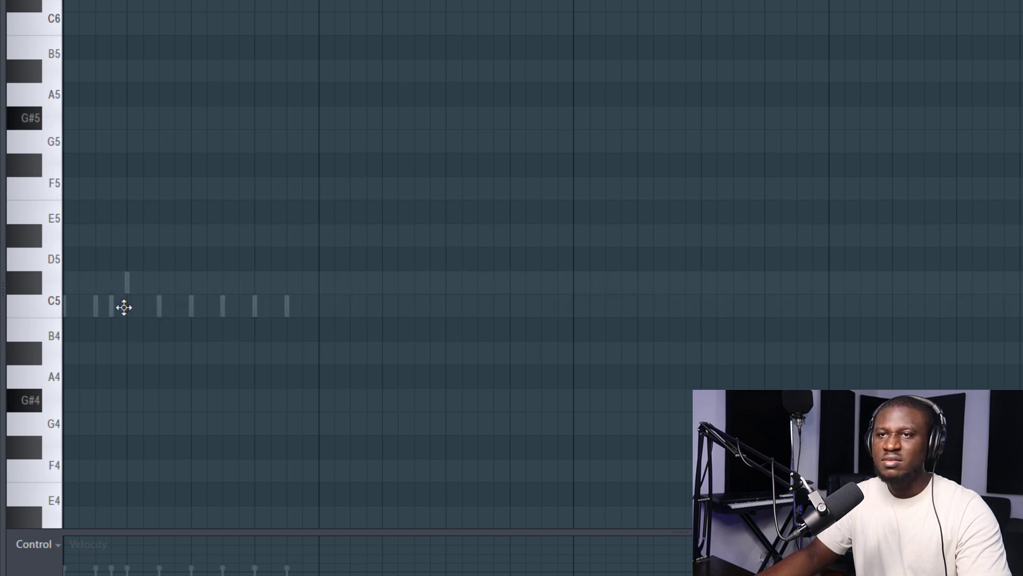
pyautogui.moveTo(123, 307); pyautogui.dragTo(127, 315)
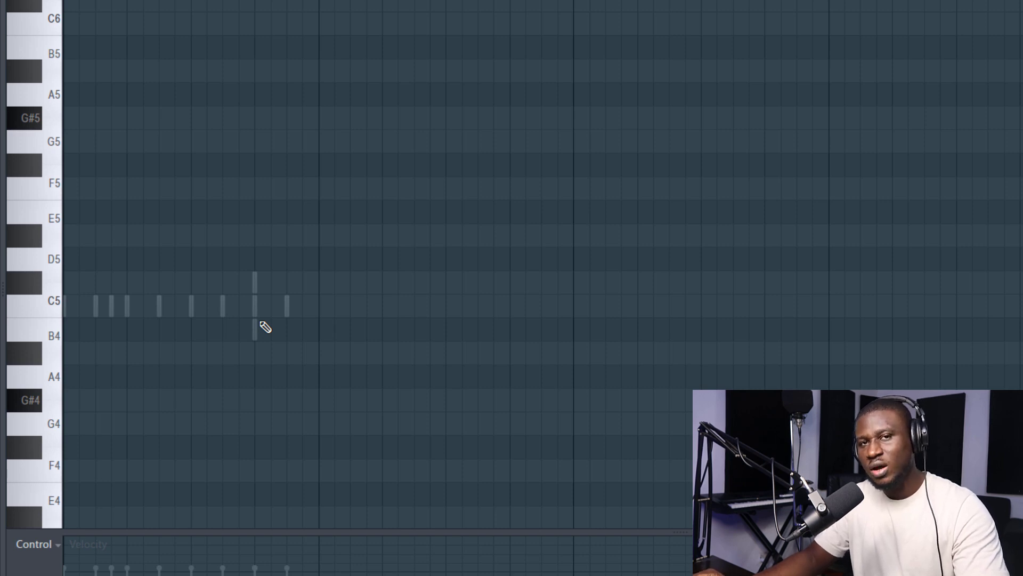
pyautogui.click(81, 54)
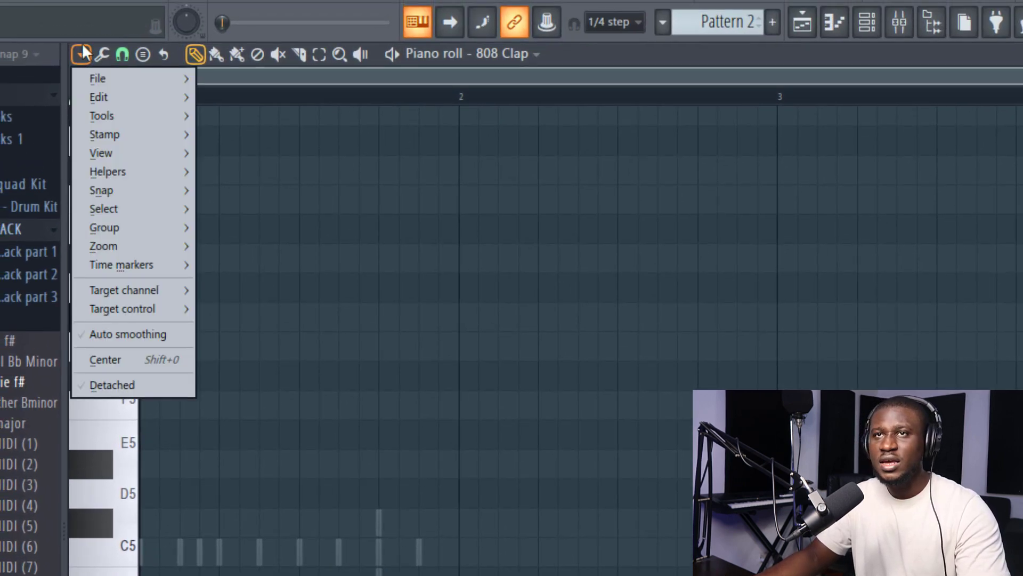
pyautogui.moveTo(88, 174)
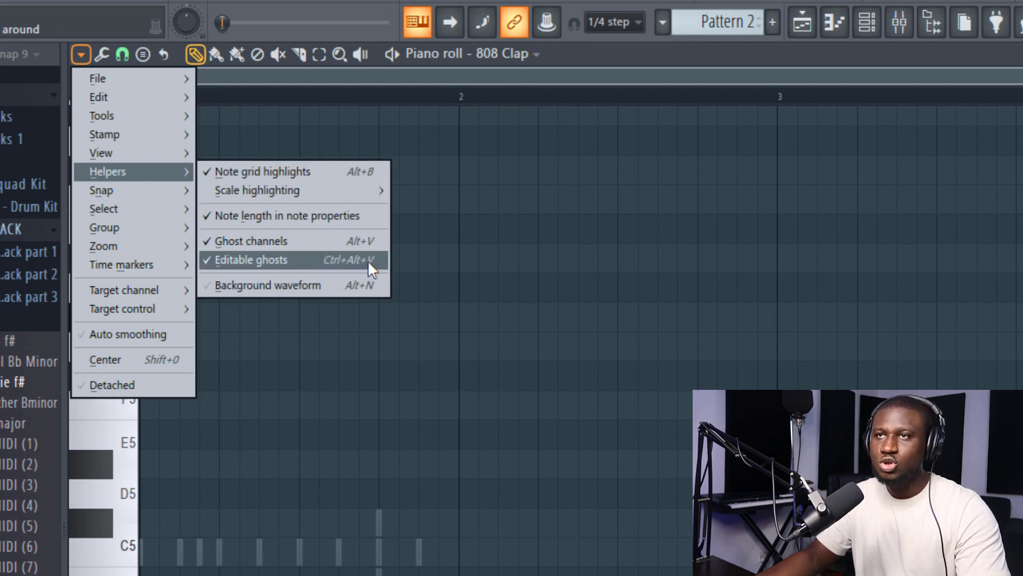
pyautogui.click(389, 69)
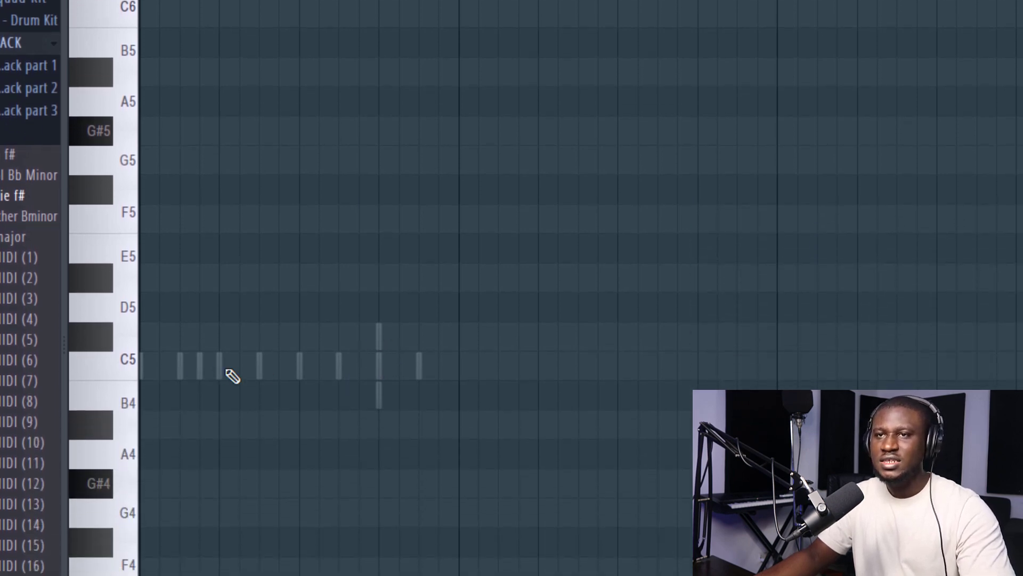
# Clear the extra ghost notes stacked at C#5 and B4 so only the C5 hits remain, and play the drum loop.
pyautogui.press('space')
pyautogui.press('space')
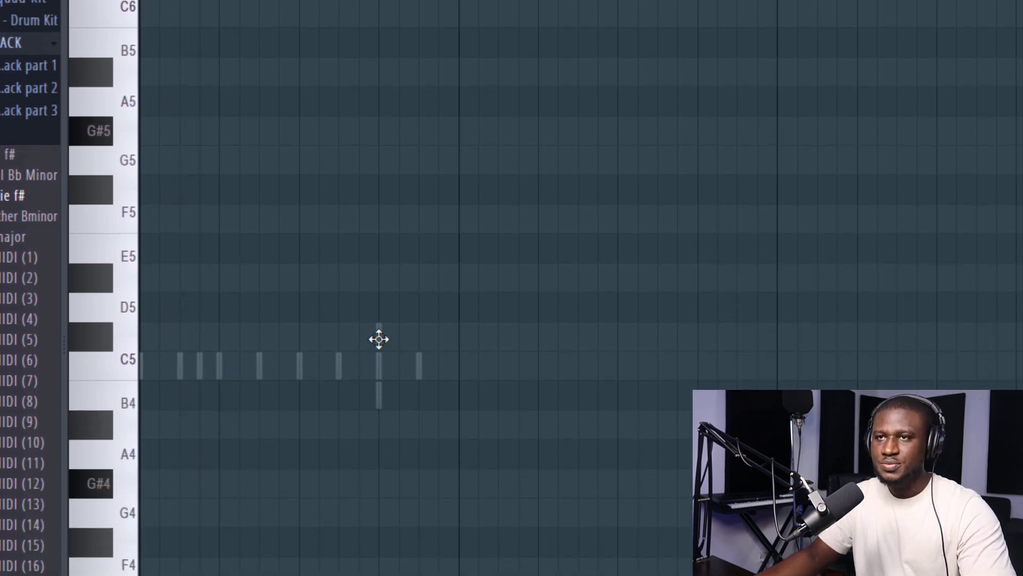
pyautogui.moveTo(379, 339)
pyautogui.mouseDown()
pyautogui.moveTo(379, 400)
pyautogui.moveTo(377, 366)
pyautogui.mouseUp()
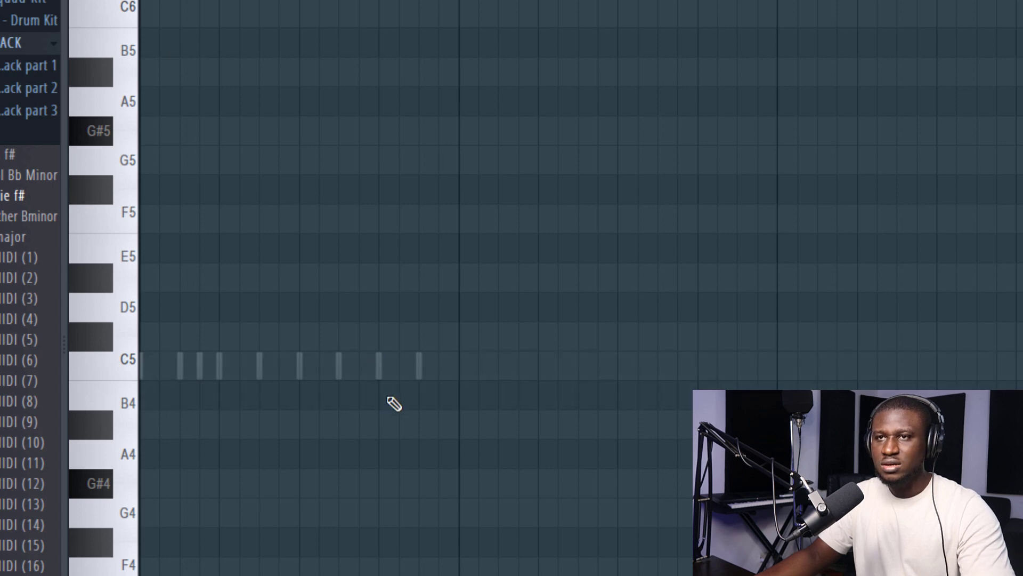
pyautogui.press('space')
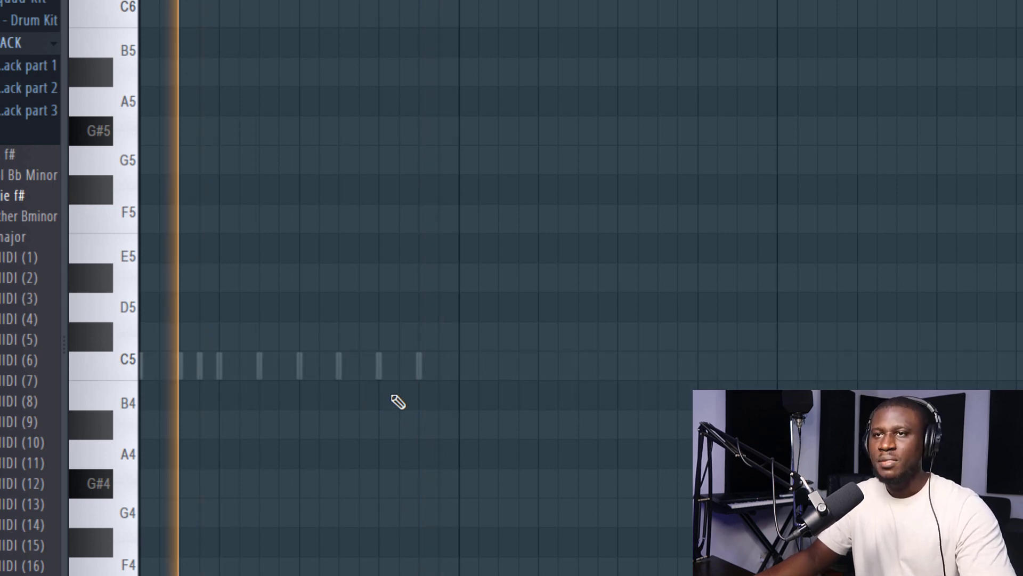
pyautogui.press('space')
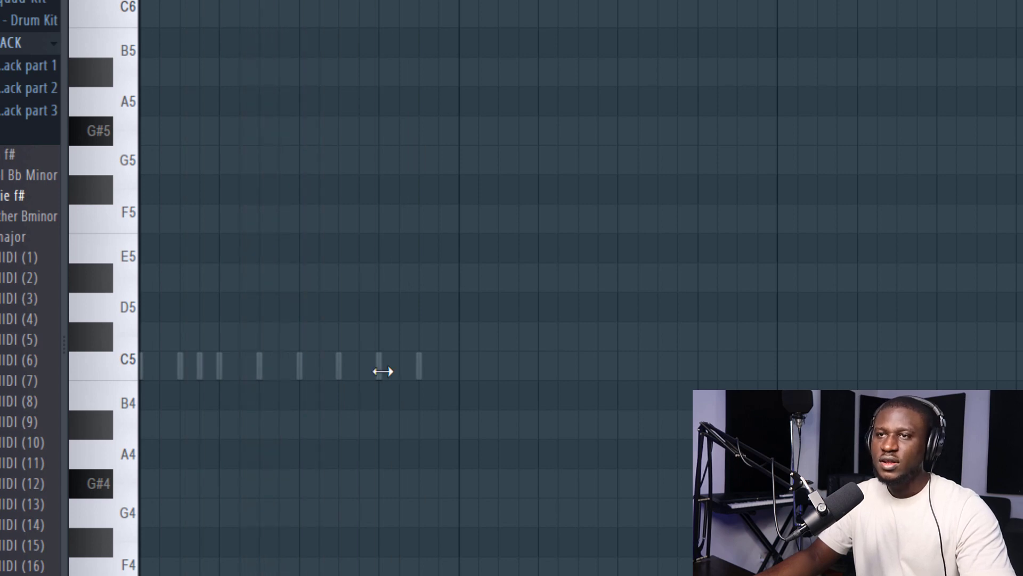
# Add a ghost hit at C5 between the last two hits, delete the stray C#5 ghost note, and play the loop.
pyautogui.click(398, 366)
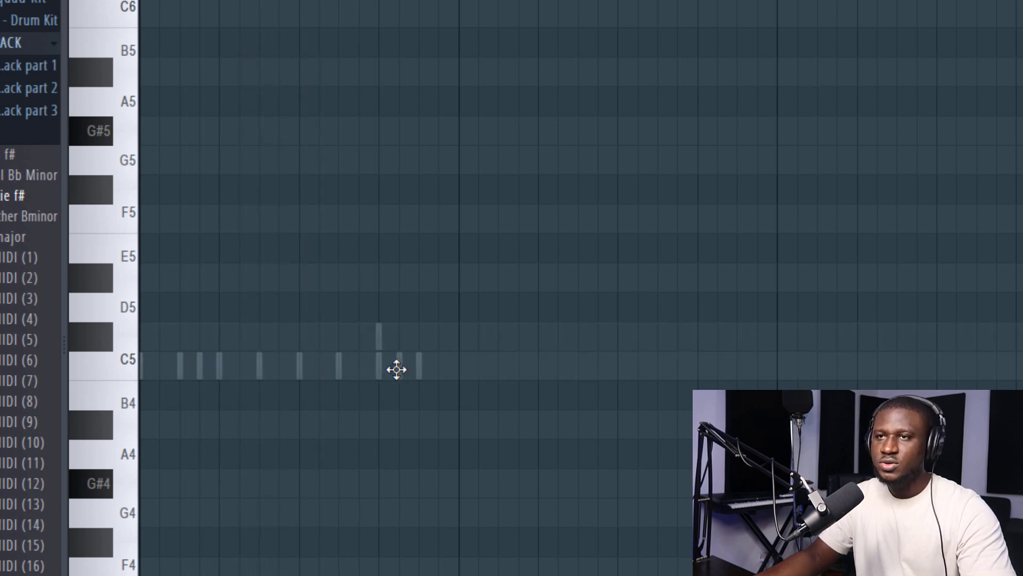
pyautogui.rightClick(379, 346)
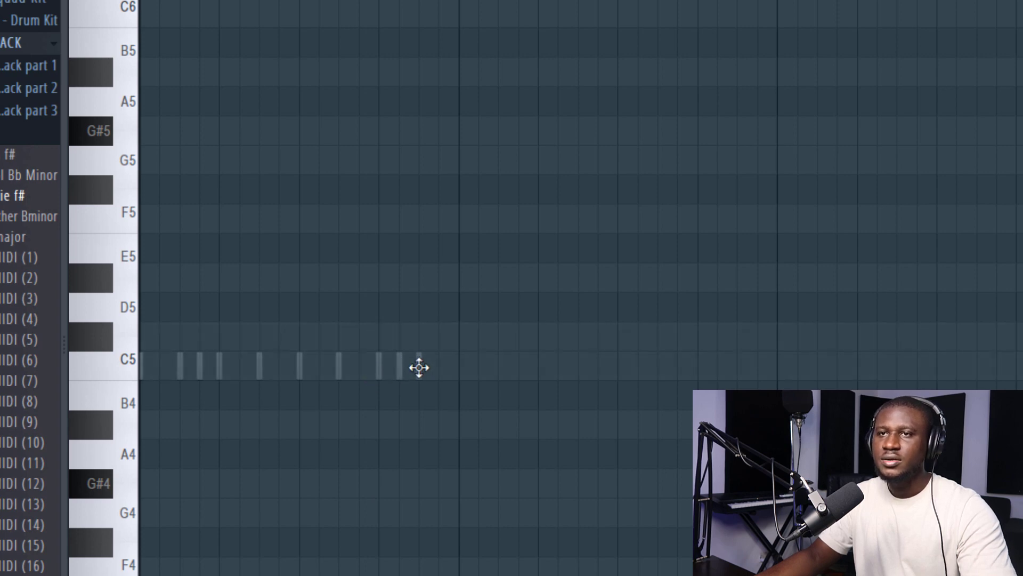
pyautogui.press('space')
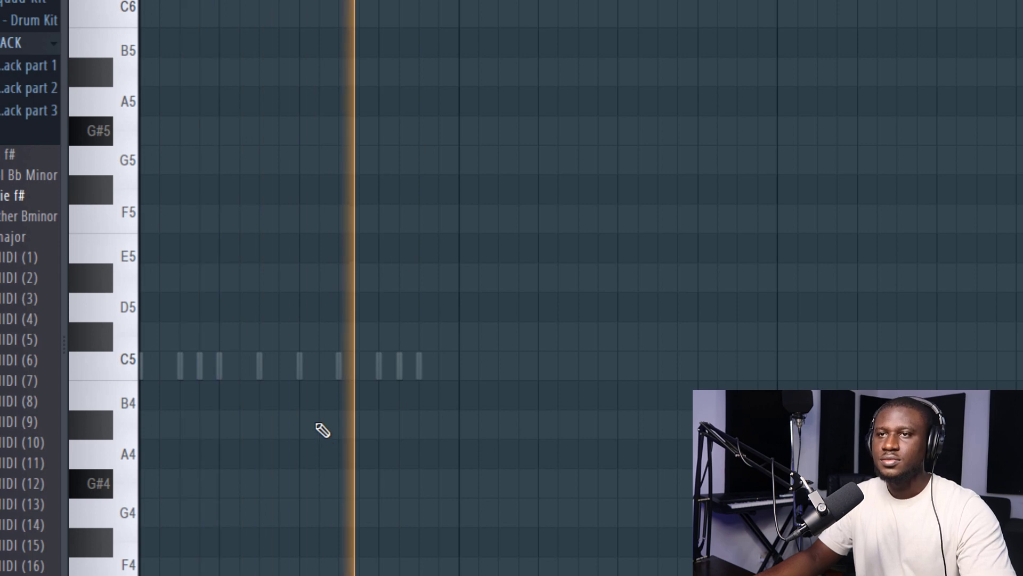
pyautogui.press('space')
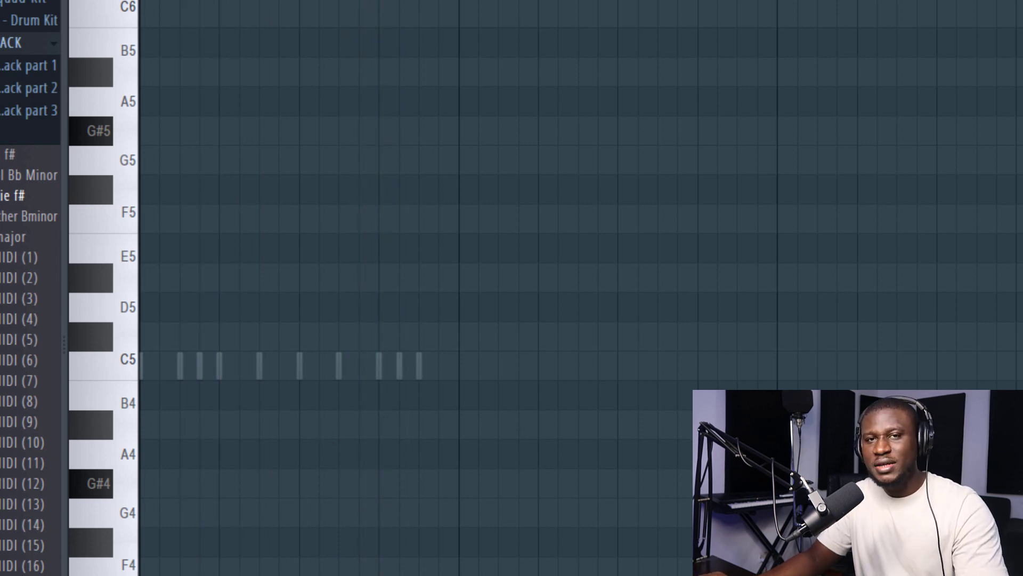
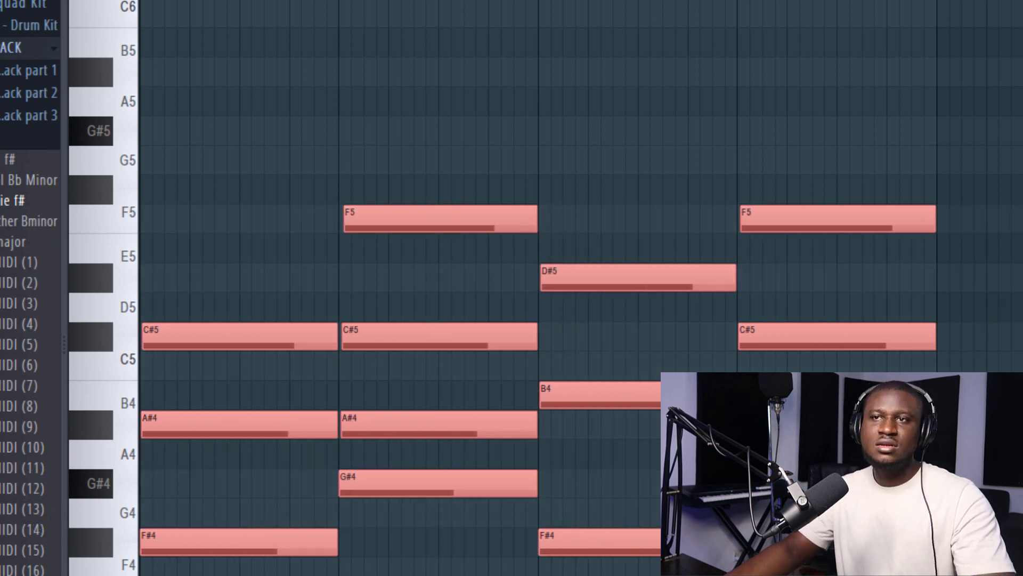
# Deselect the Lounge Lizard EP-4 chords in Pattern 1, run Select overlapping notes on them, and clear the selection.
pyautogui.hotkey('ctrl', 'd')
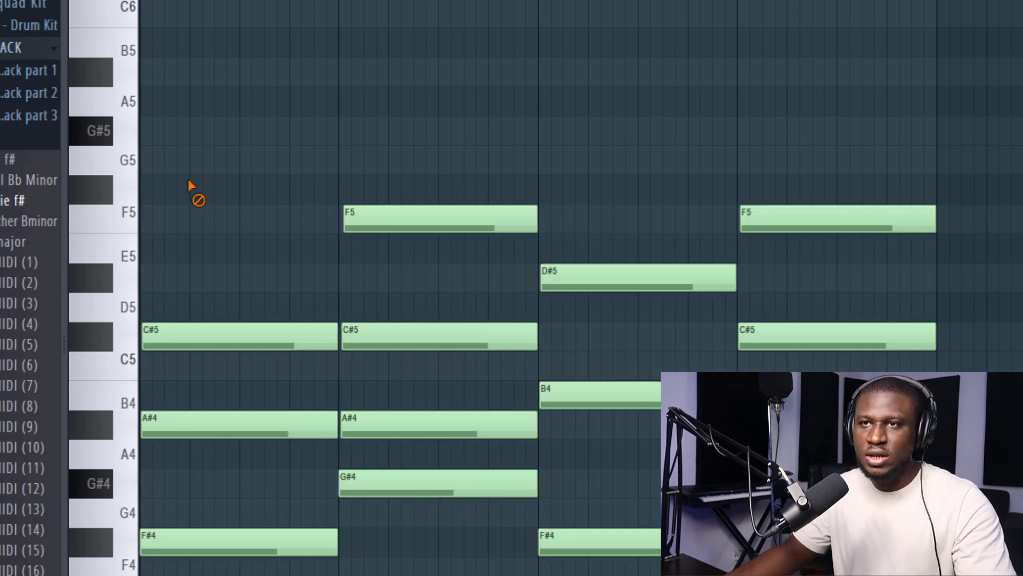
pyautogui.scroll(-4, 219, 191)
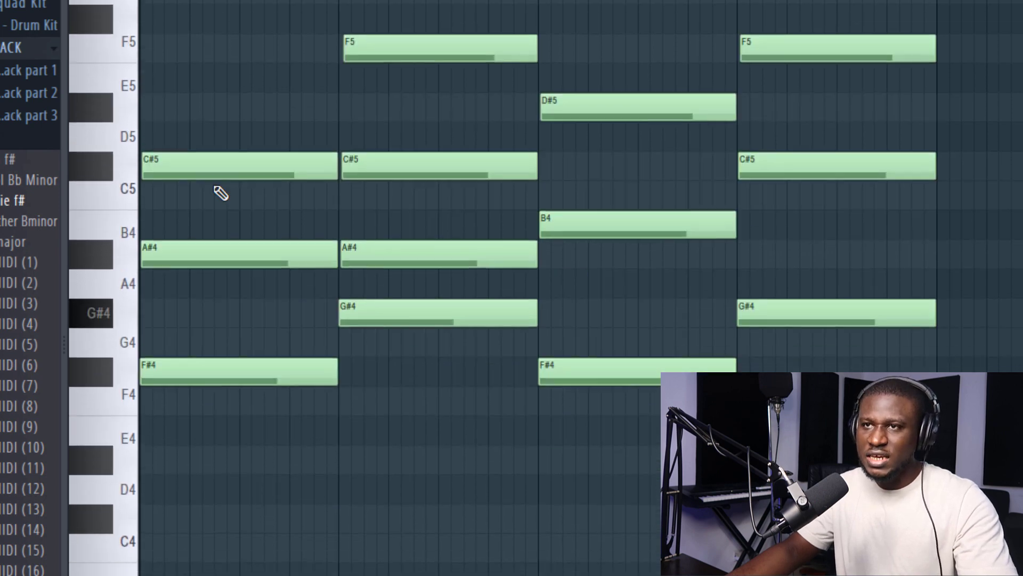
pyautogui.scroll(2, 237, 205)
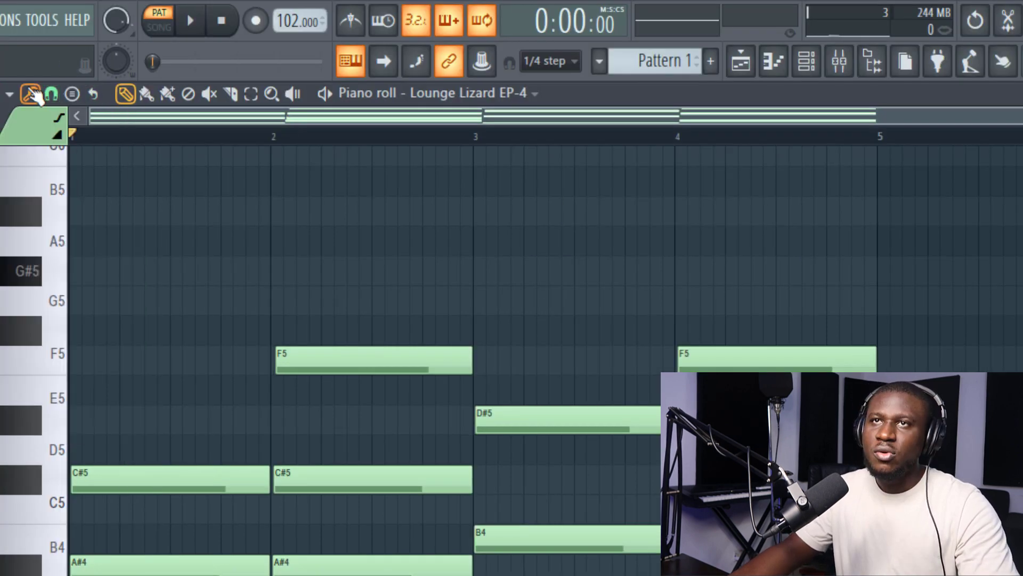
pyautogui.click(9, 95)
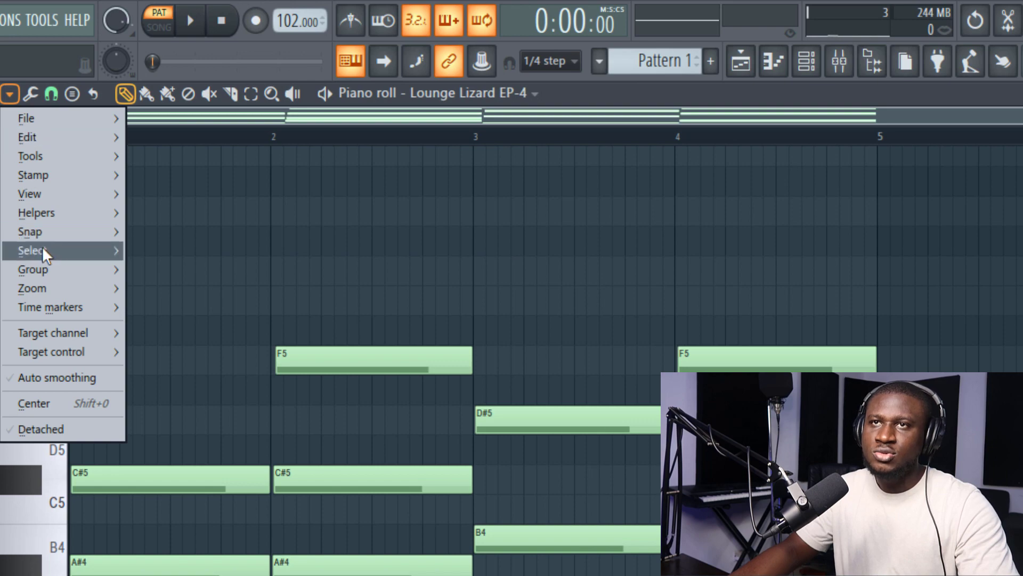
pyautogui.moveTo(42, 250)
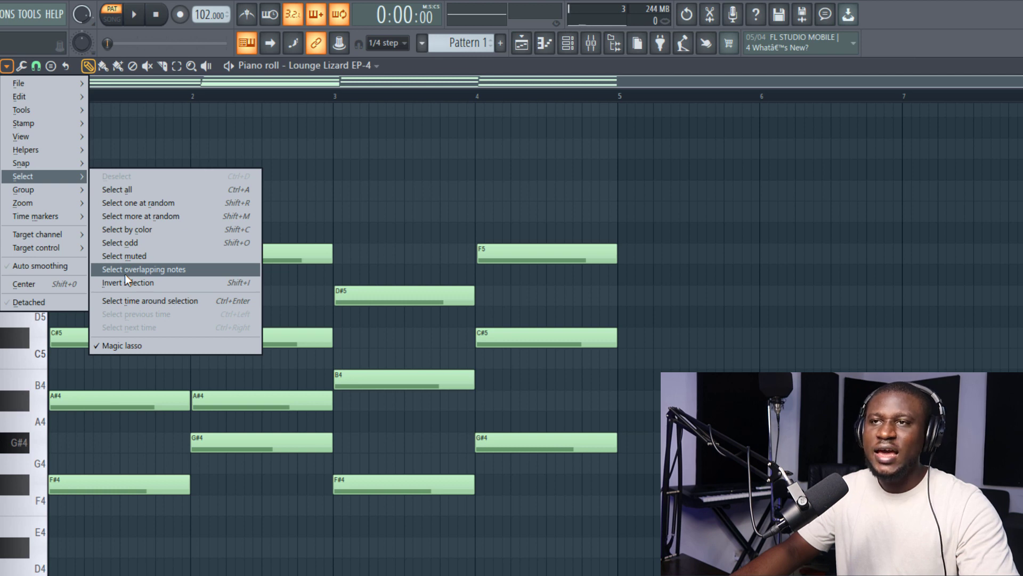
pyautogui.click(125, 274)
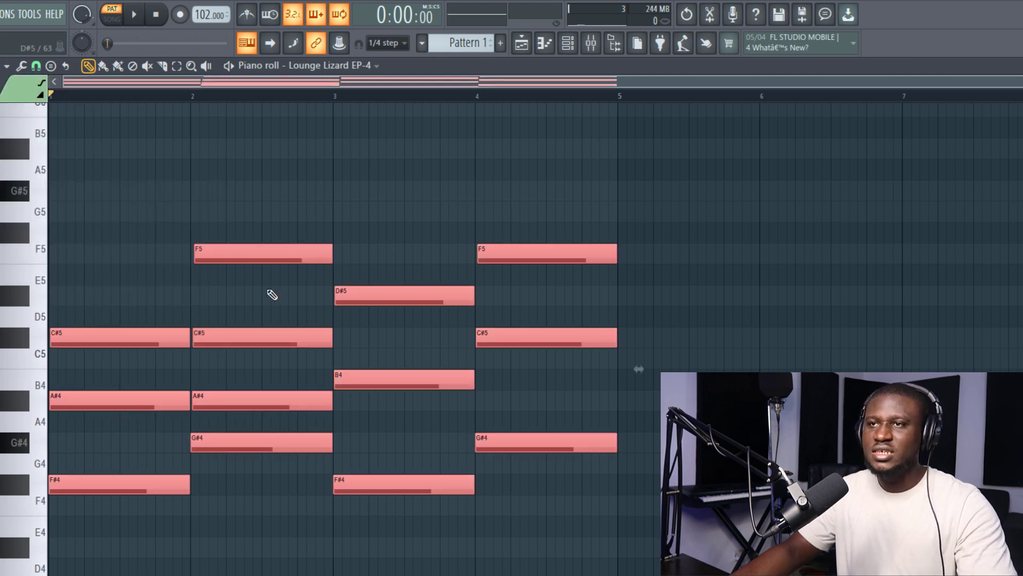
pyautogui.click(288, 312)
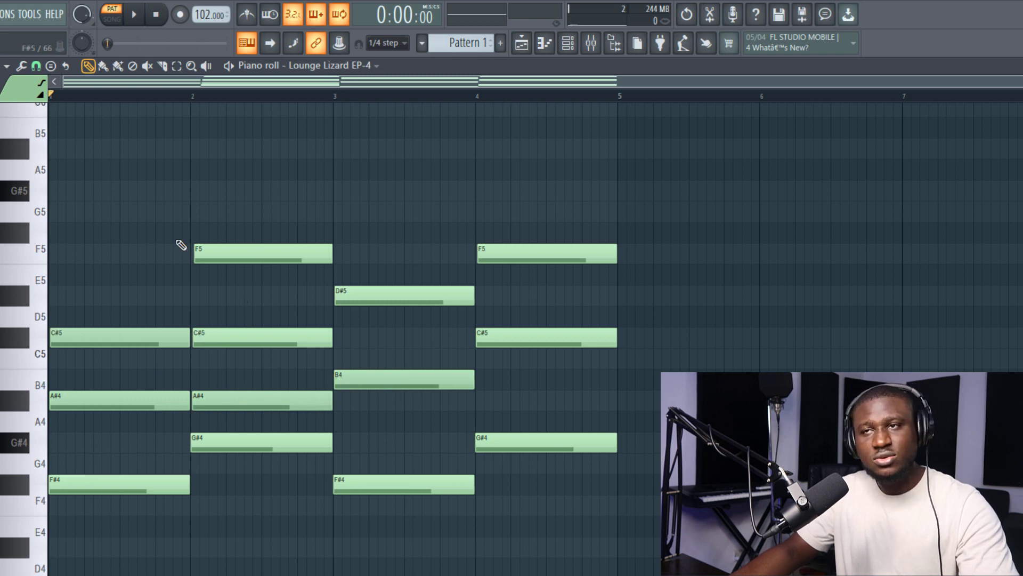
# Run Select overlapping notes on the chord progression a second time, and deselect the highlighted notes.
pyautogui.click(7, 66)
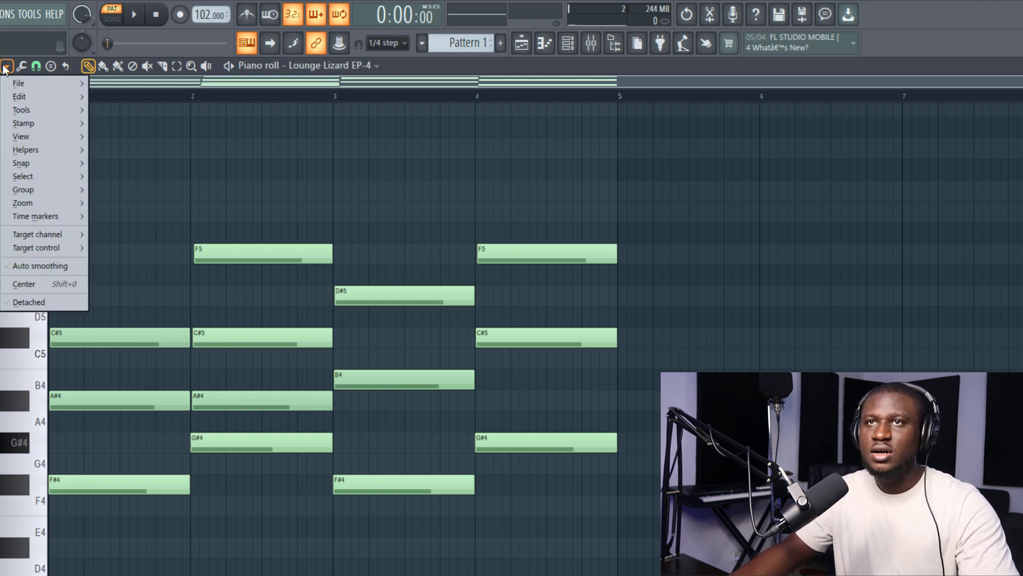
pyautogui.moveTo(17, 177)
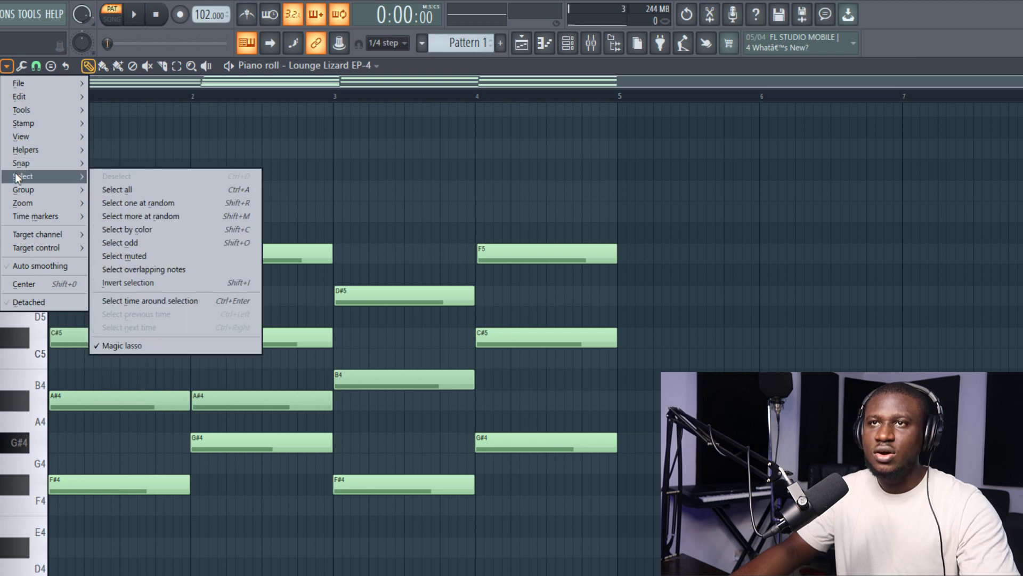
pyautogui.click(124, 271)
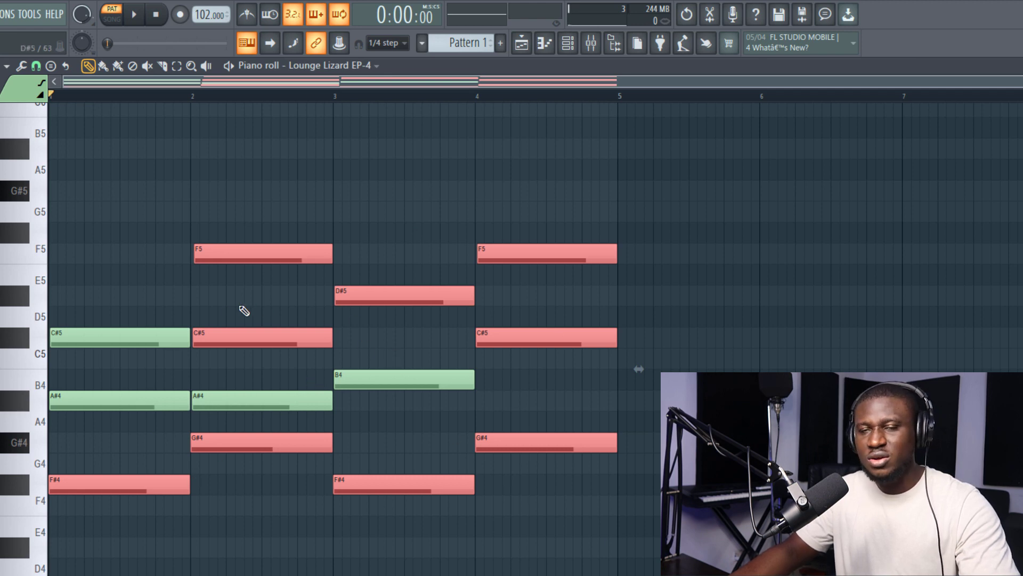
pyautogui.click(286, 516)
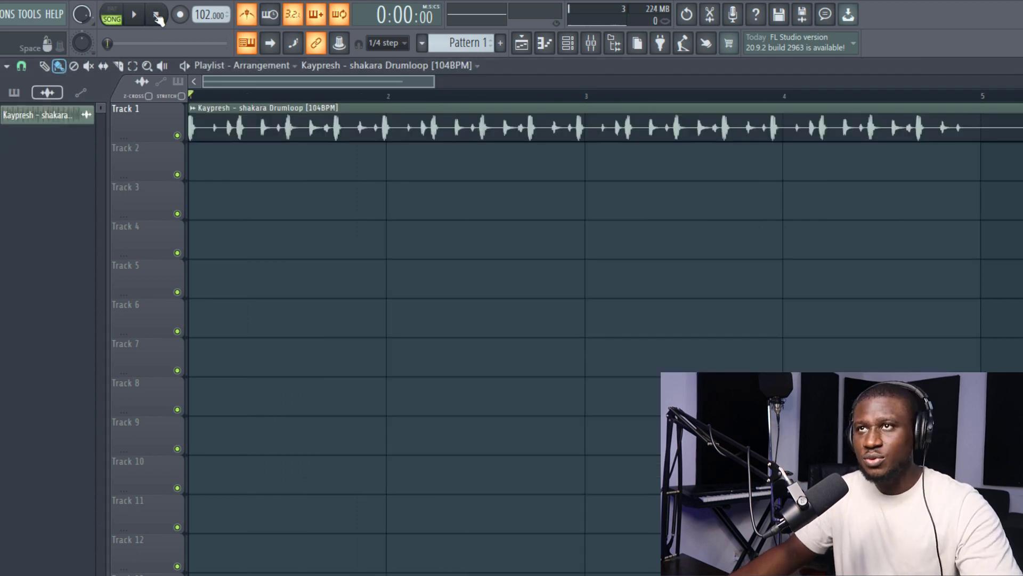
# Set the project tempo to 104 BPM with all channels restretched, and play the drum loop before and after the change.
pyautogui.press('space')
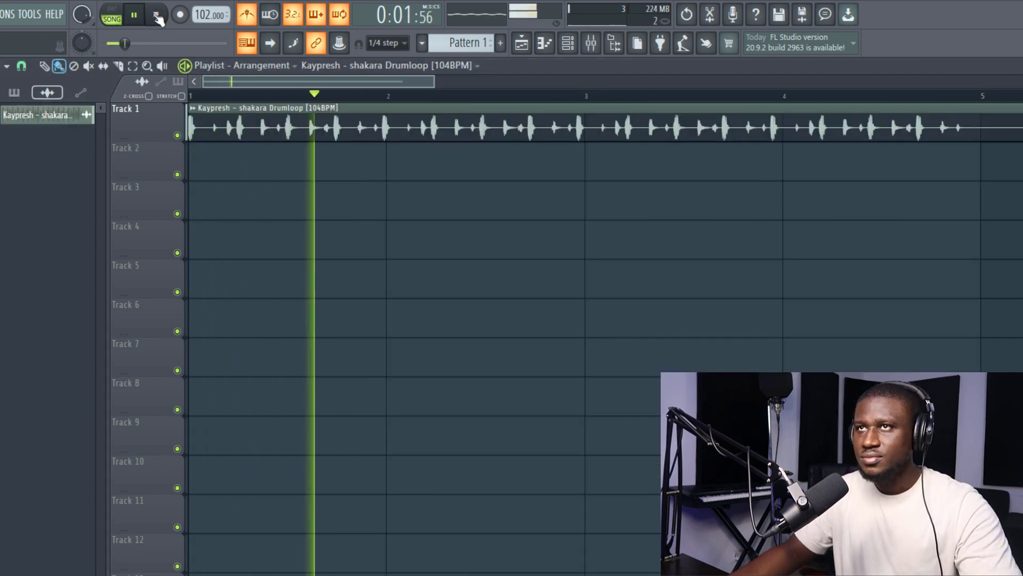
pyautogui.click(155, 15)
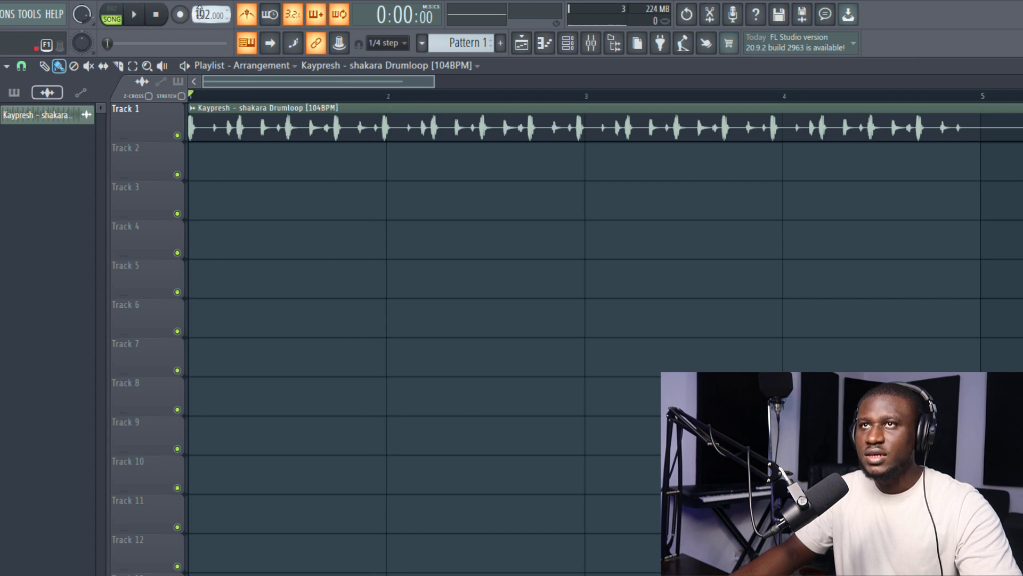
pyautogui.moveTo(200, 12); pyautogui.dragTo(200, 7)
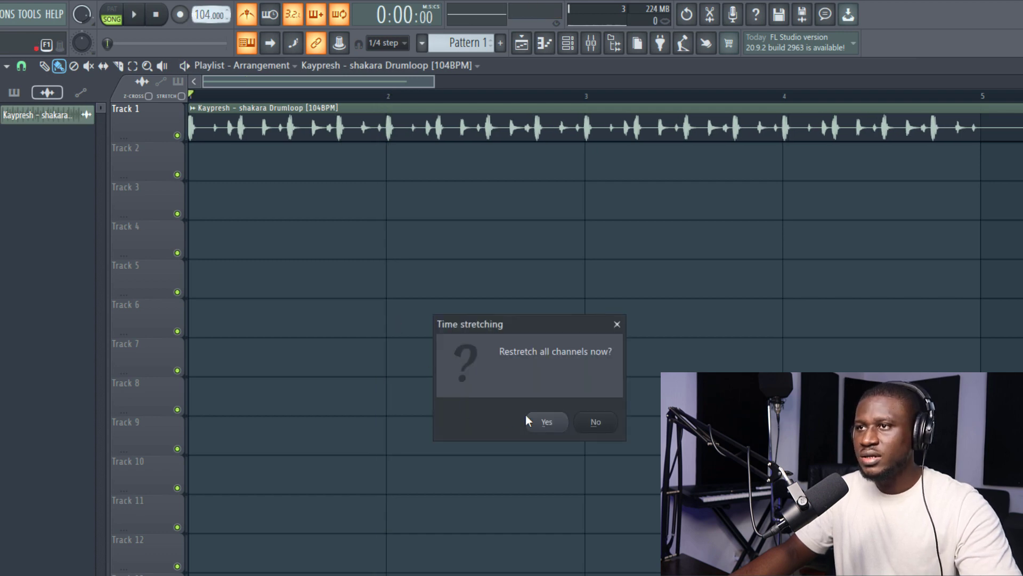
pyautogui.click(539, 422)
pyautogui.press('space')
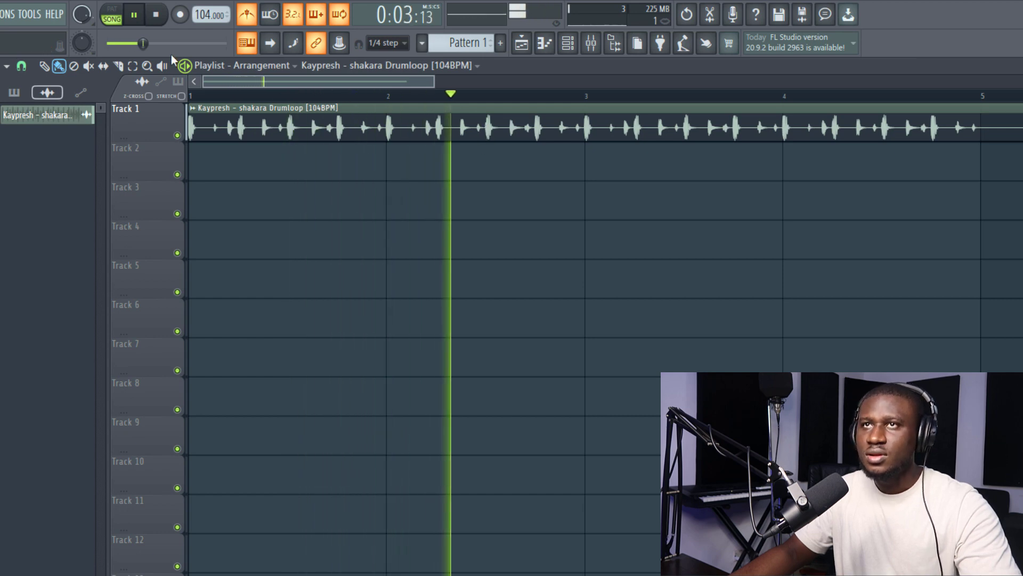
pyautogui.press('space')
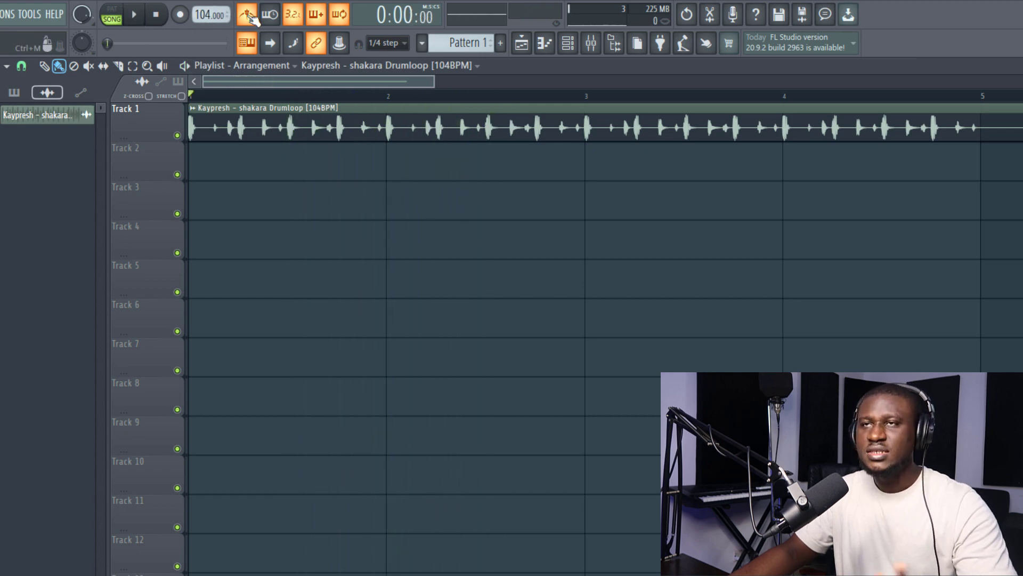
# Open the drum loop's channel settings and show all channels in the channel rack, placed beside the settings window.
pyautogui.doubleClick(291, 124)
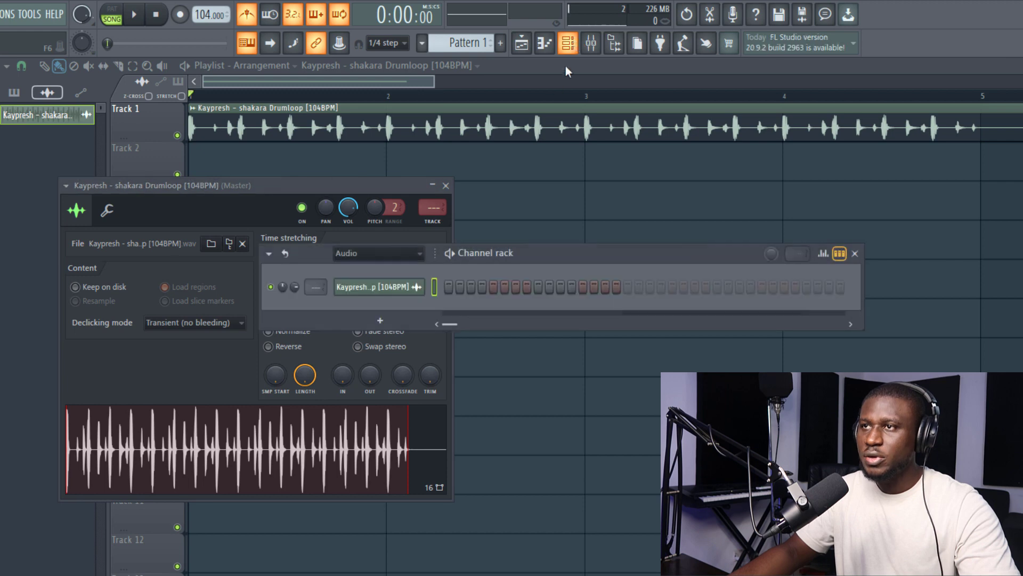
pyautogui.click(569, 42)
pyautogui.click(413, 254)
pyautogui.click(369, 273)
pyautogui.moveTo(513, 256); pyautogui.dragTo(731, 262)
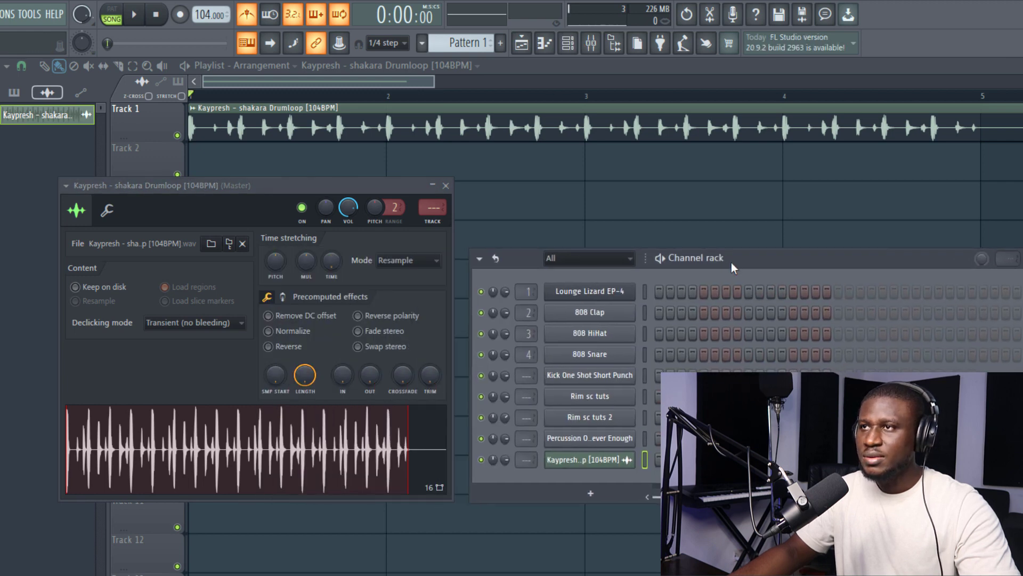
# Detach the 808 Clap piano roll and load the drum loop's waveform into it as the background.
pyautogui.rightClick(606, 316)
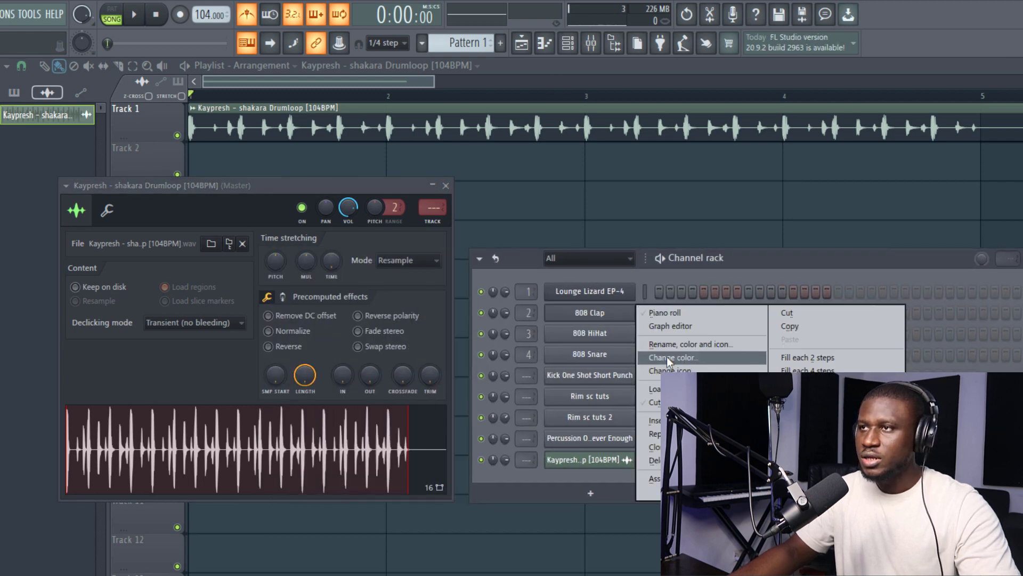
pyautogui.click(666, 312)
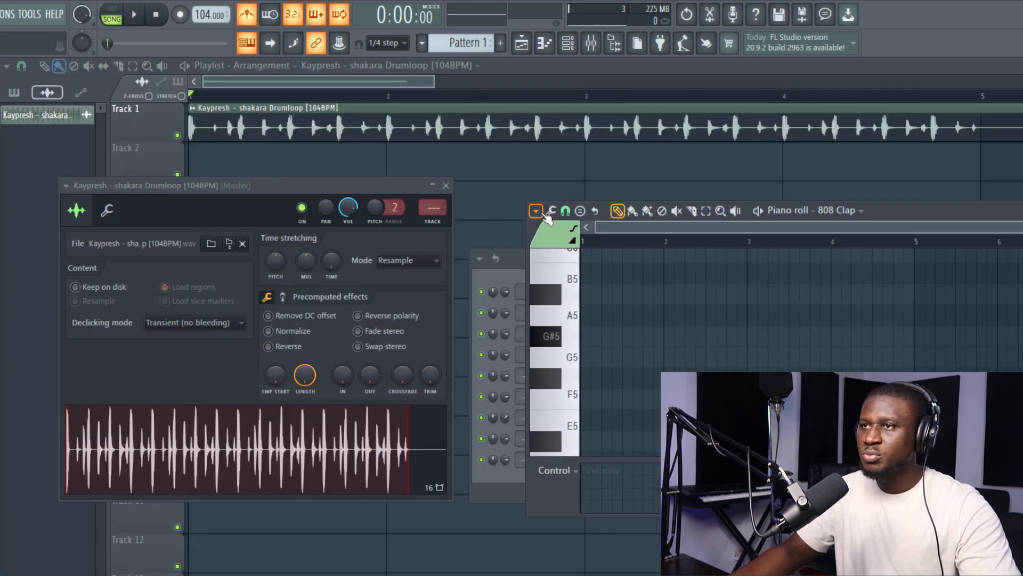
pyautogui.click(544, 214)
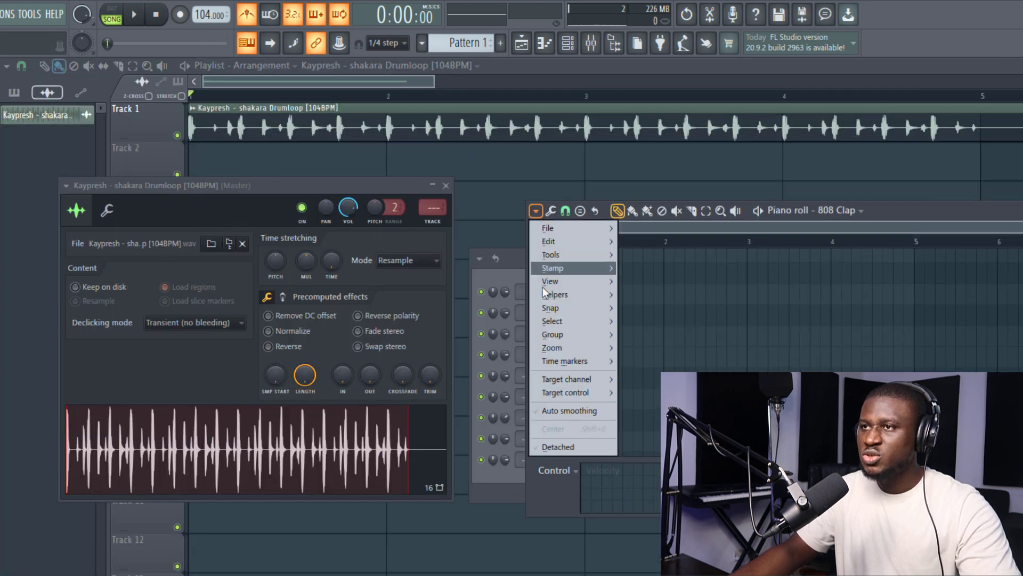
pyautogui.click(552, 447)
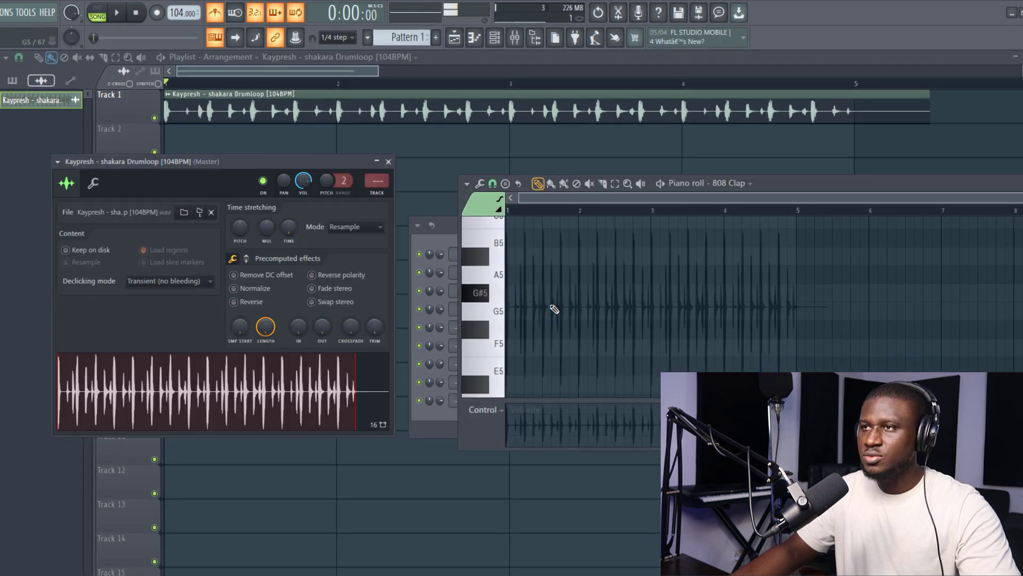
pyautogui.click(467, 184)
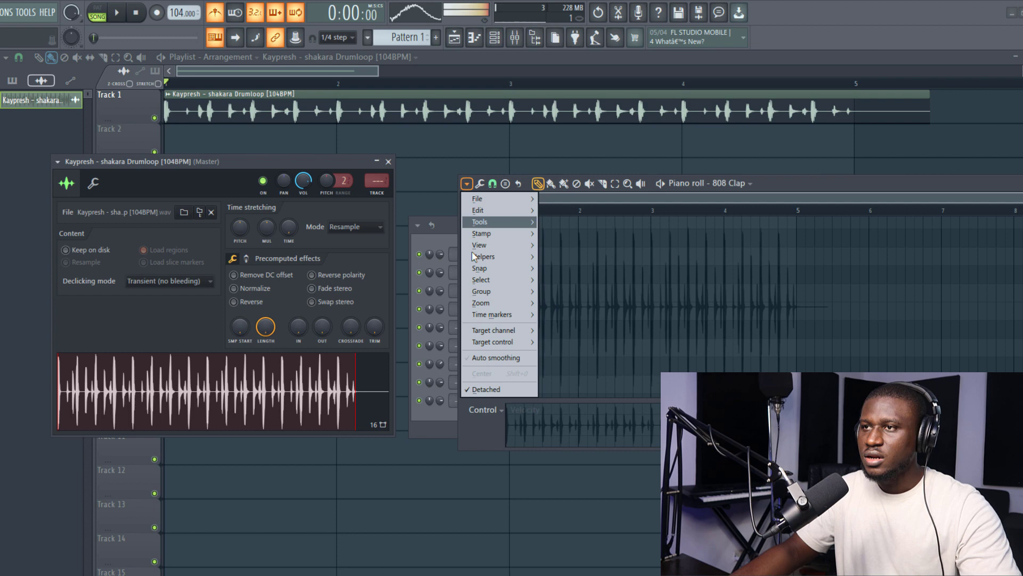
pyautogui.click(481, 389)
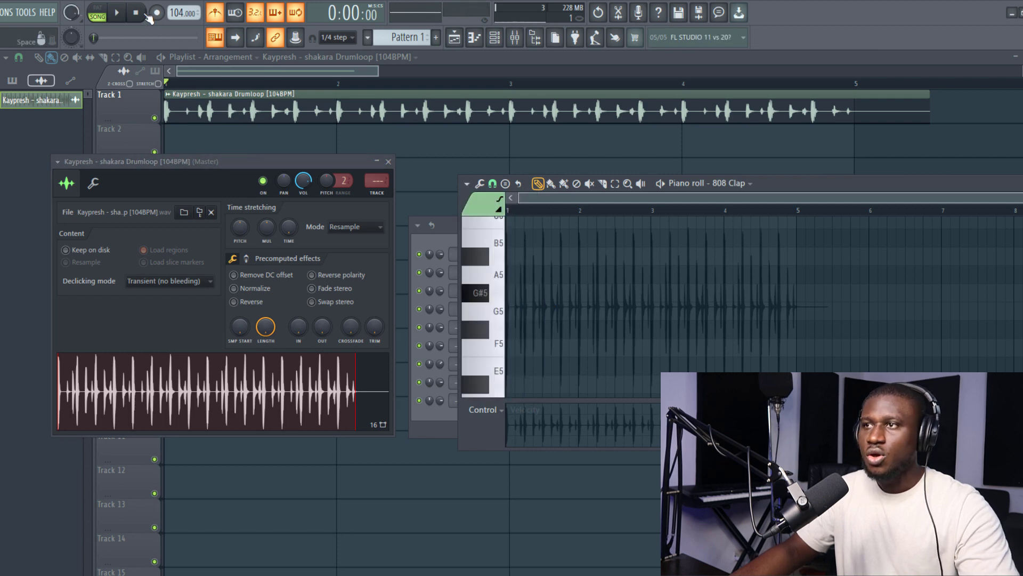
pyautogui.scroll(4, 591, 296)
pyautogui.scroll(-4, 582, 292)
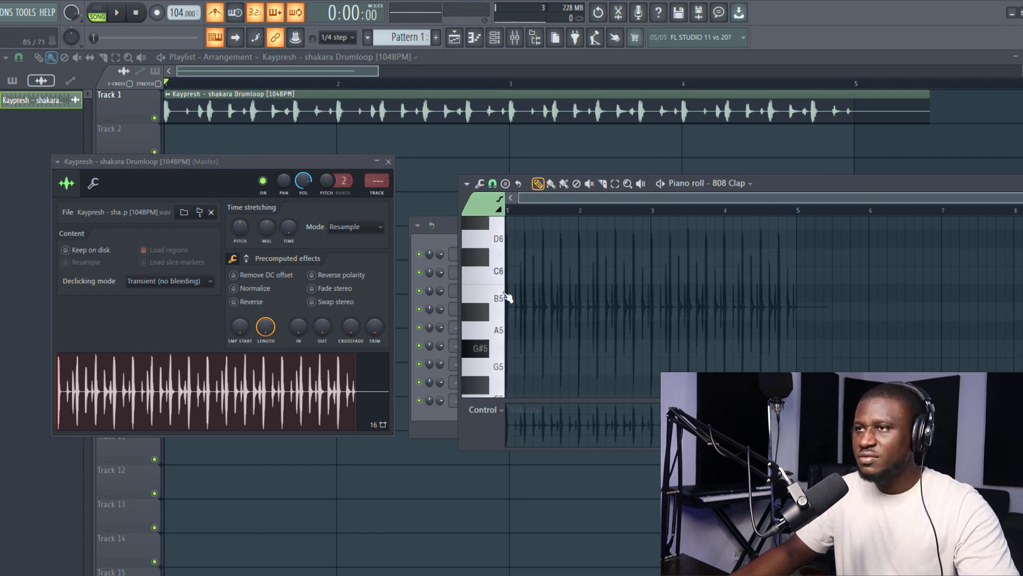
# Arrange the detached piano roll and channel rack apart, and open the Rim sc tuts 2 piano roll at bar 1.
pyautogui.moveTo(861, 175); pyautogui.dragTo(460, 381)
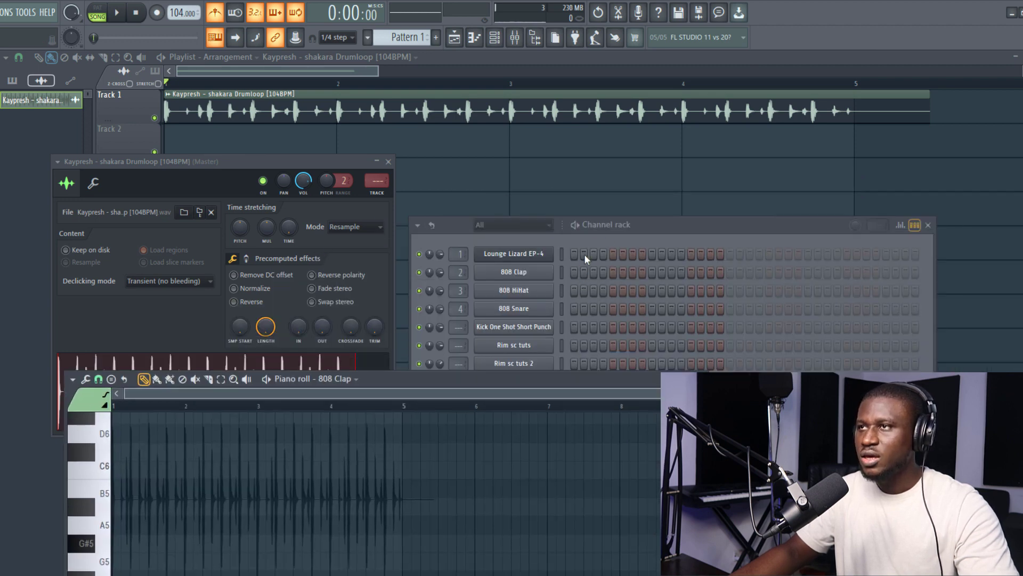
pyautogui.moveTo(644, 224); pyautogui.dragTo(632, 162)
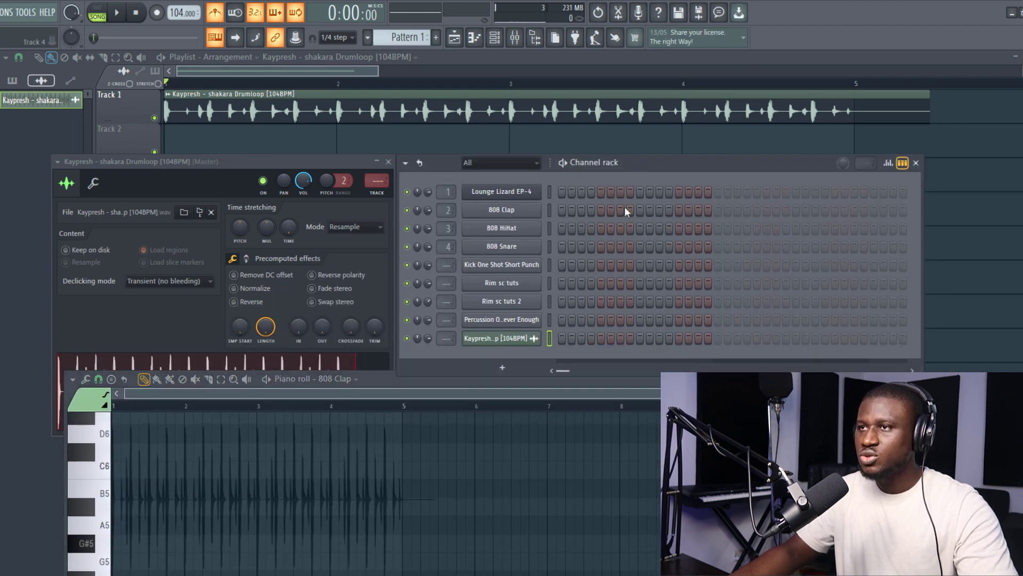
pyautogui.rightClick(533, 301)
pyautogui.click(564, 301)
pyautogui.scroll(4, 57, 88)
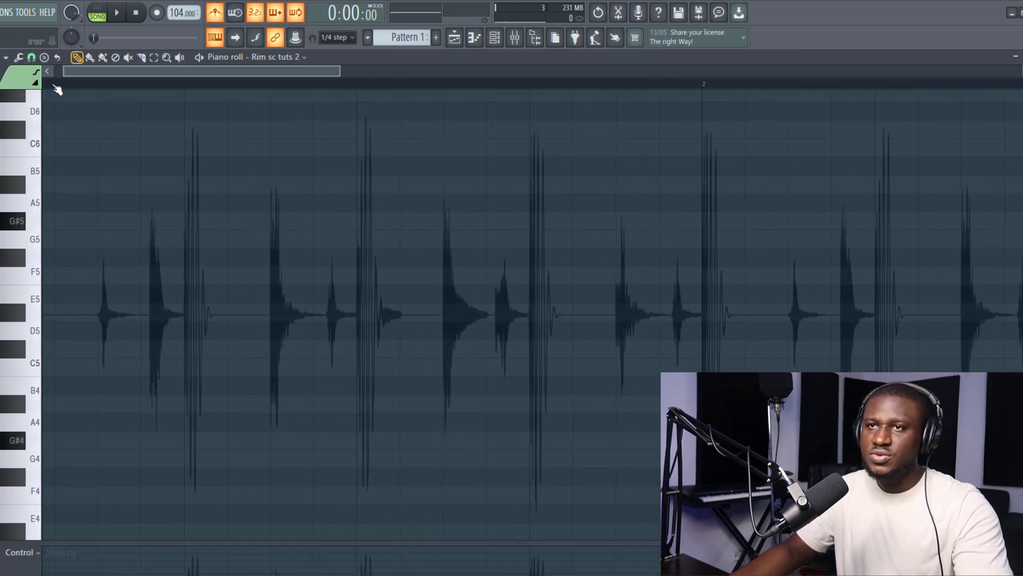
pyautogui.moveTo(89, 77); pyautogui.dragTo(53, 175)
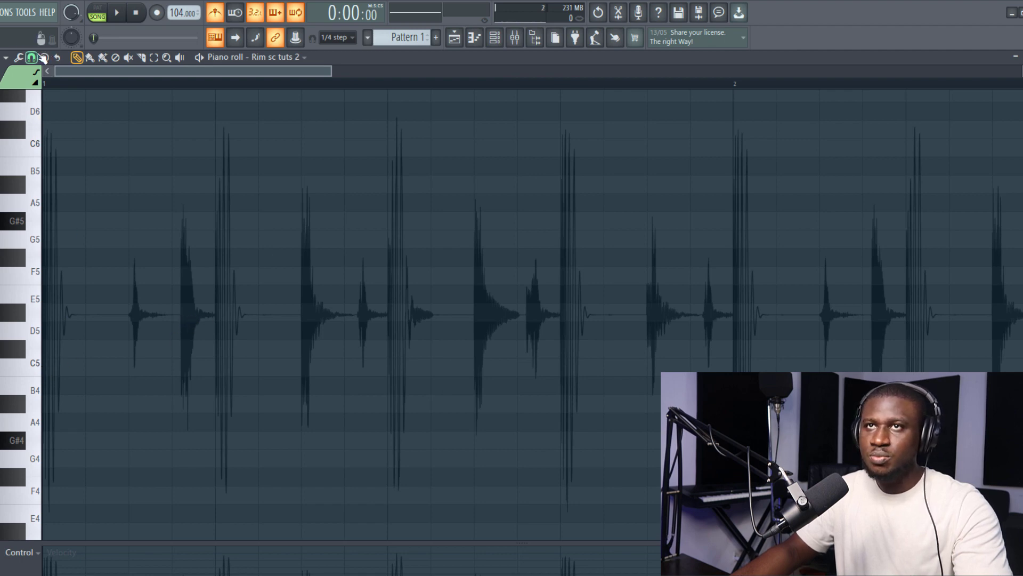
# Add a short D#5 note in the Rim sc tuts 2 piano roll just before the first rim hit in the waveform.
pyautogui.click(32, 57)
pyautogui.click(51, 172)
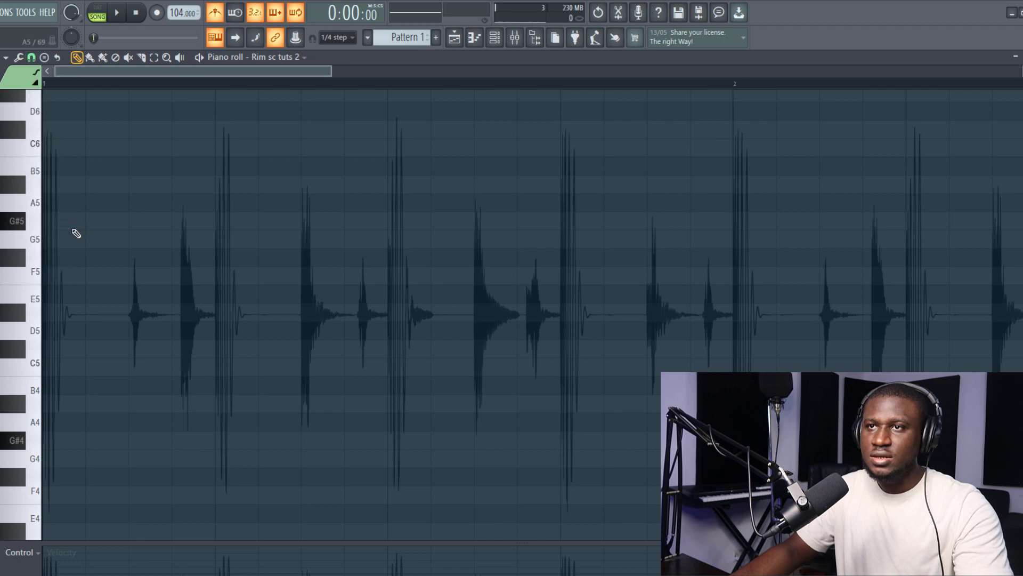
pyautogui.click(171, 313)
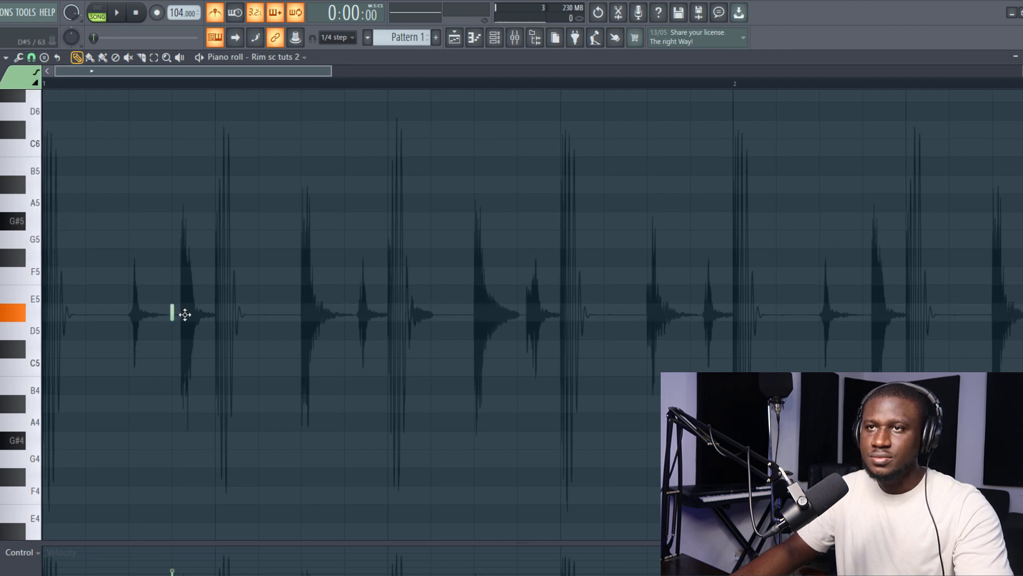
# Place Pattern 1 at the start of Track 2, reopen its piano roll, and play it with the metronome switched off.
pyautogui.click(448, 38)
pyautogui.click(218, 140)
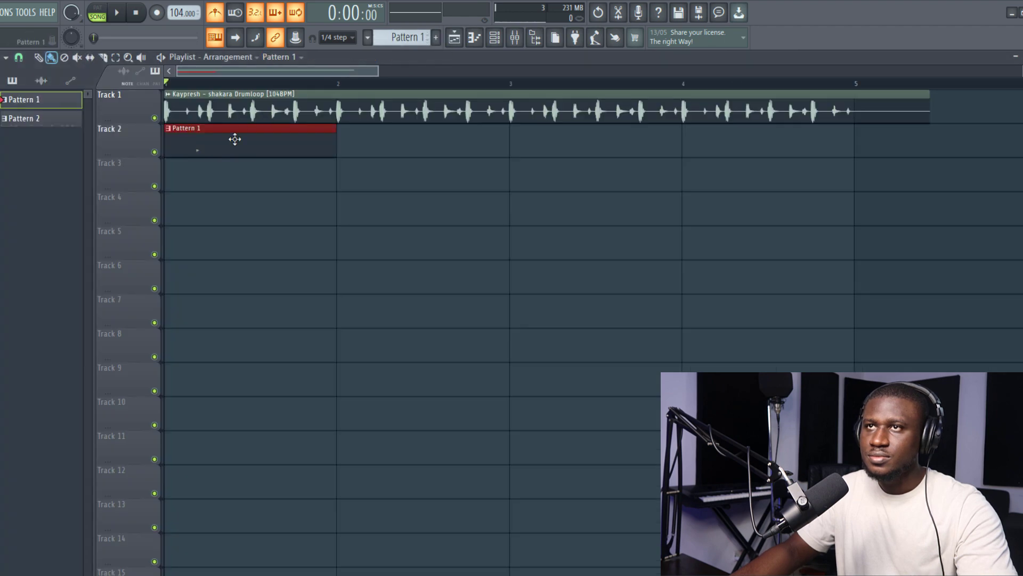
pyautogui.doubleClick(235, 139)
pyautogui.press('space')
pyautogui.press('space')
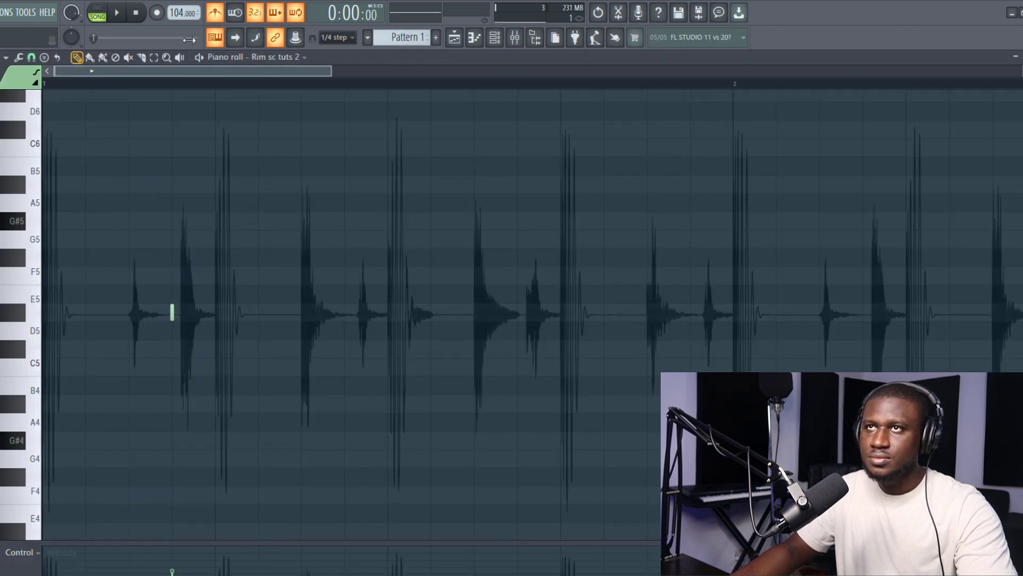
pyautogui.press('space')
pyautogui.press('space')
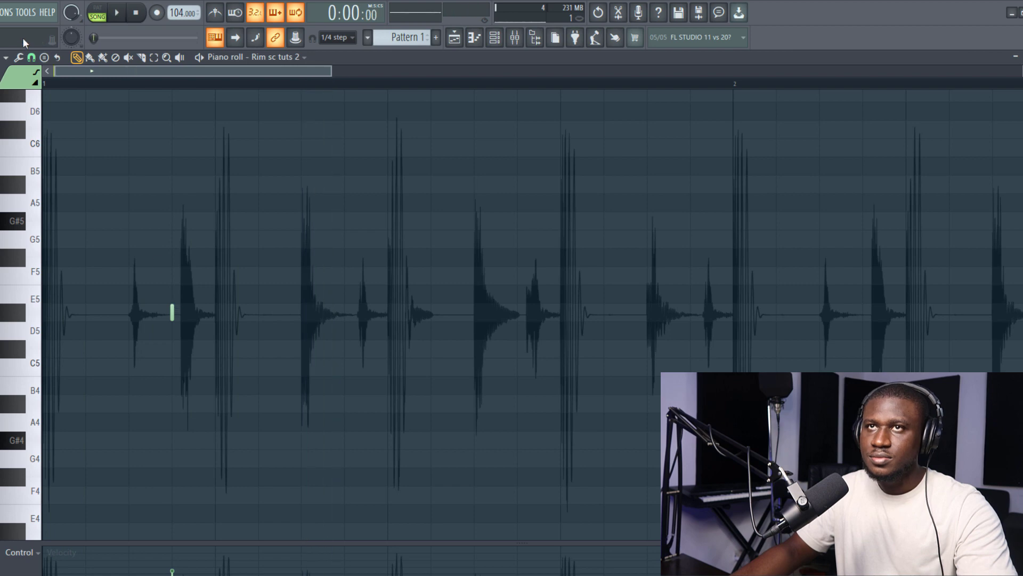
# Set the piano roll snap to 1/4 step, move the D#5 note onto the waveform's rim hit, and play it.
pyautogui.click(32, 57)
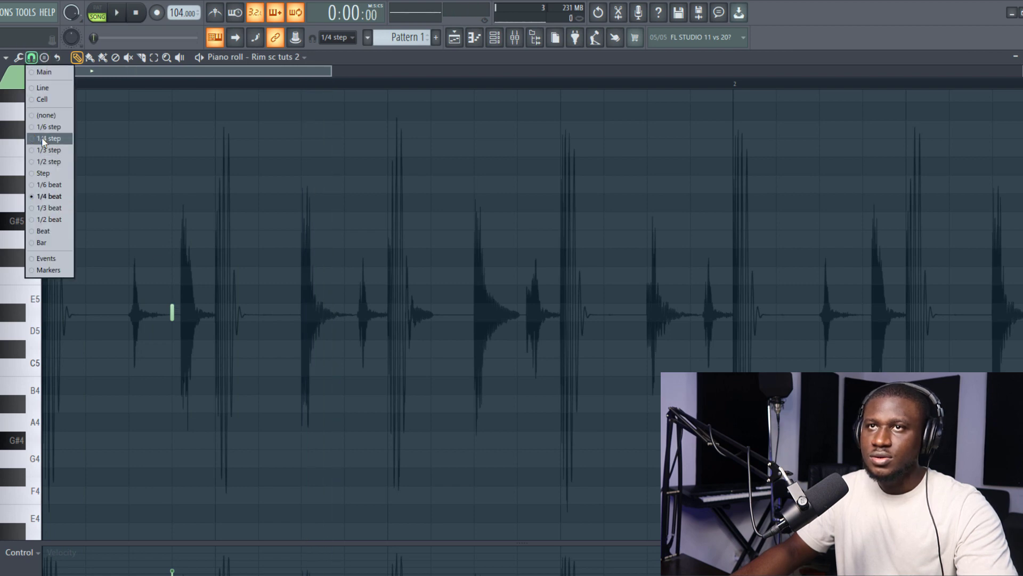
pyautogui.click(43, 140)
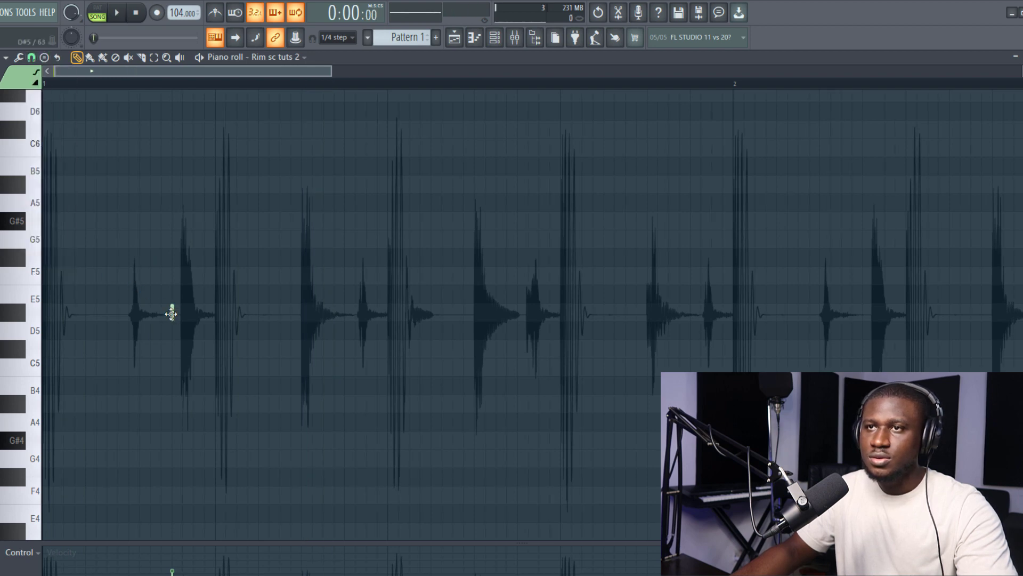
pyautogui.moveTo(171, 313); pyautogui.dragTo(183, 315)
pyautogui.press('space')
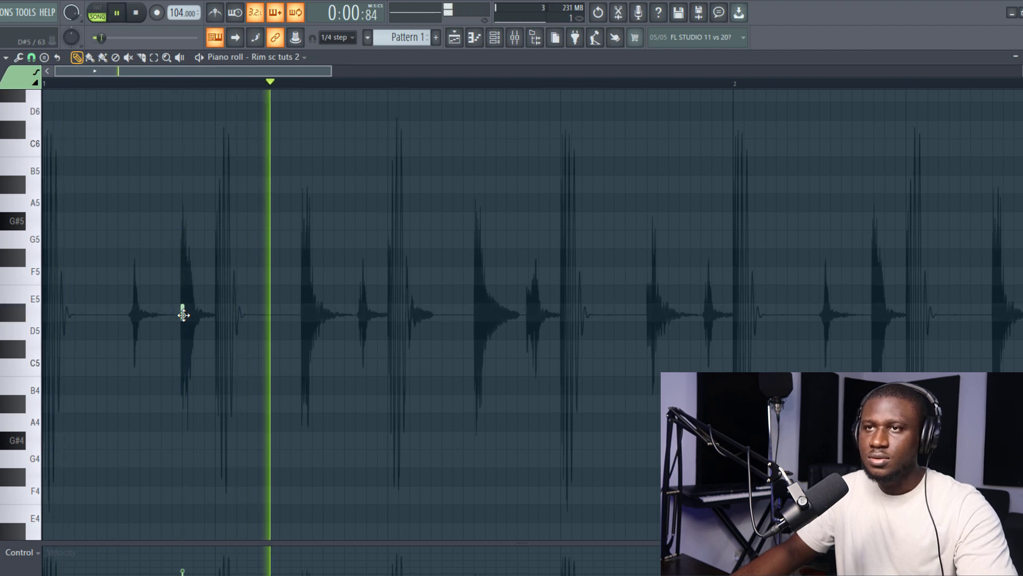
pyautogui.press('space')
# Add four more D#5 notes aligned with the following waveform hits in bar 1, checking their timing in playback.
pyautogui.press('space')
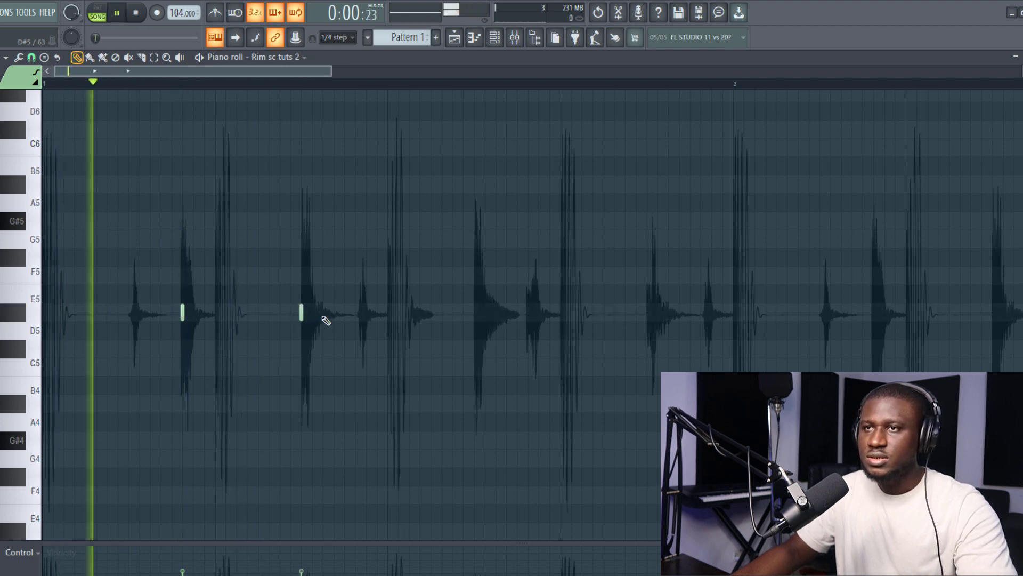
pyautogui.press('space')
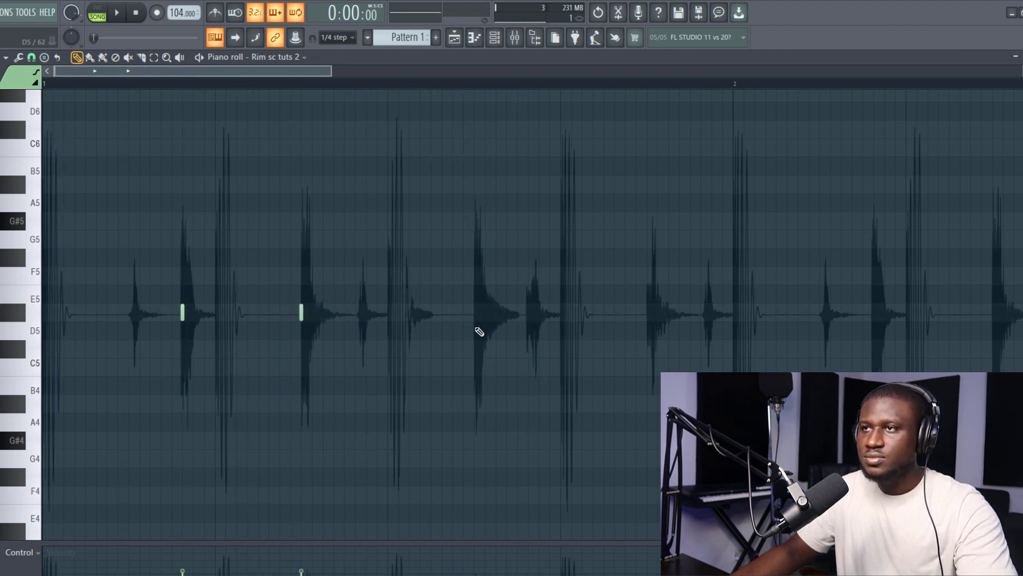
pyautogui.click(645, 313)
pyautogui.press('space')
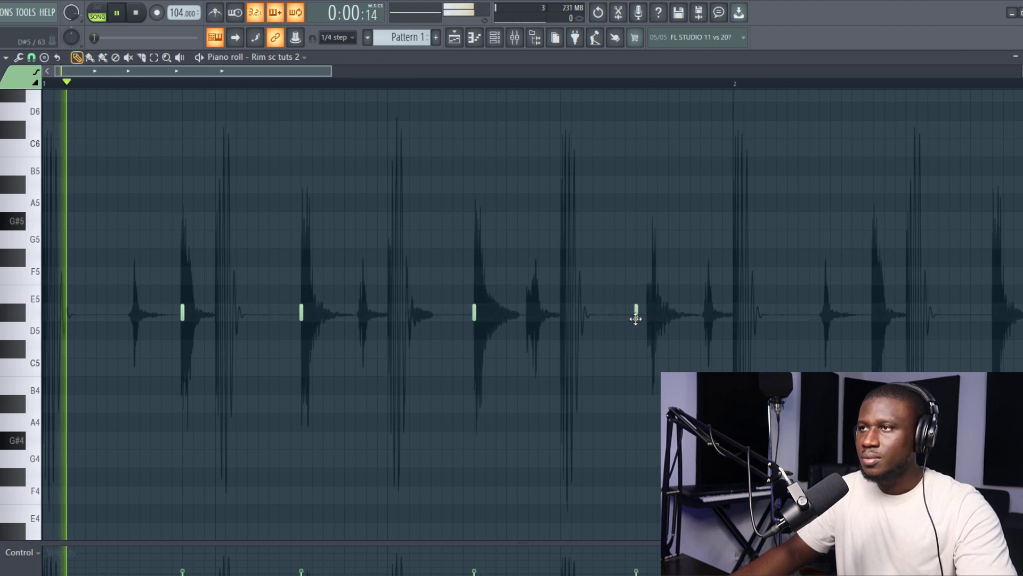
pyautogui.press('space')
pyautogui.press('space')
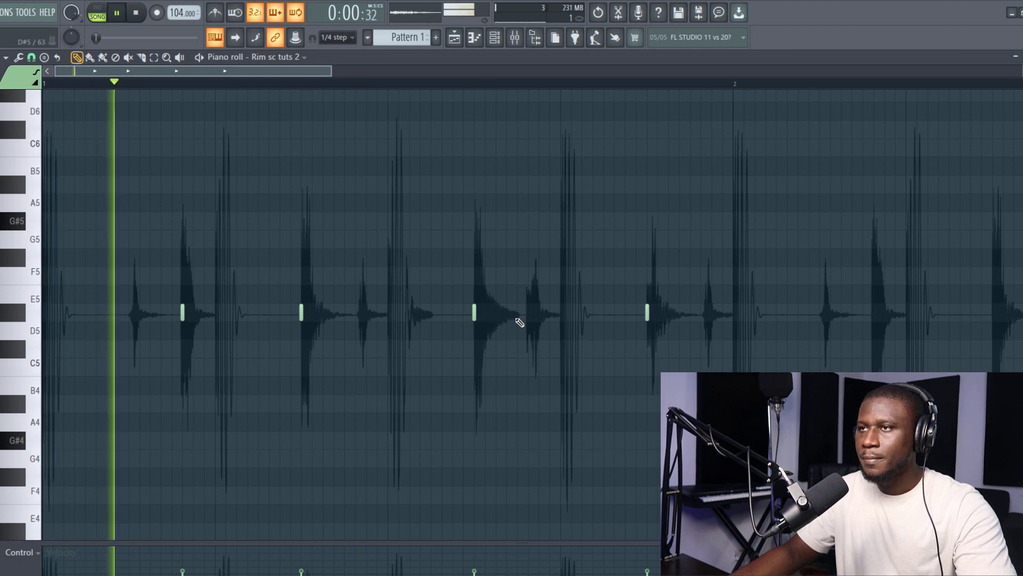
pyautogui.click(559, 313)
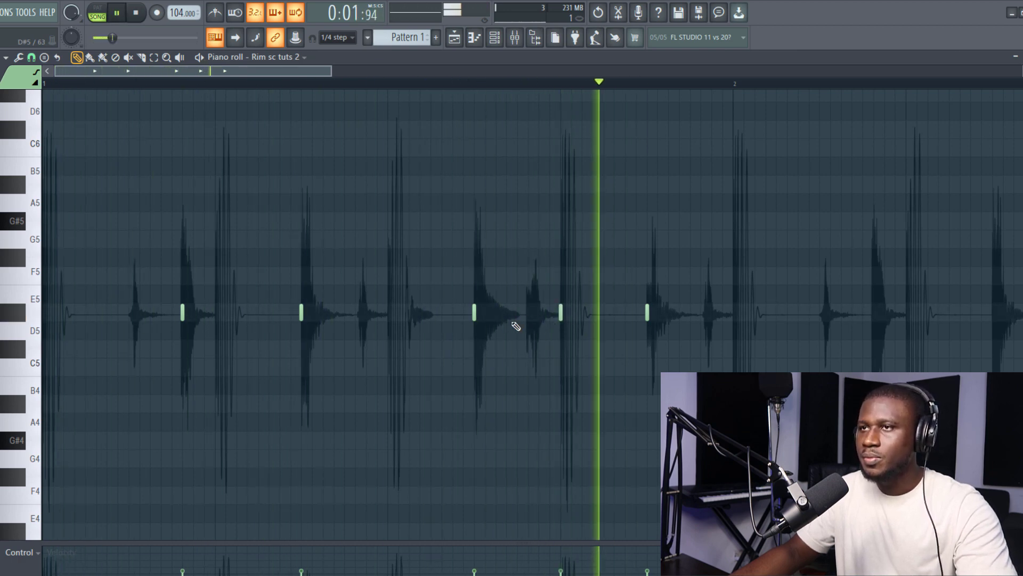
pyautogui.press('space')
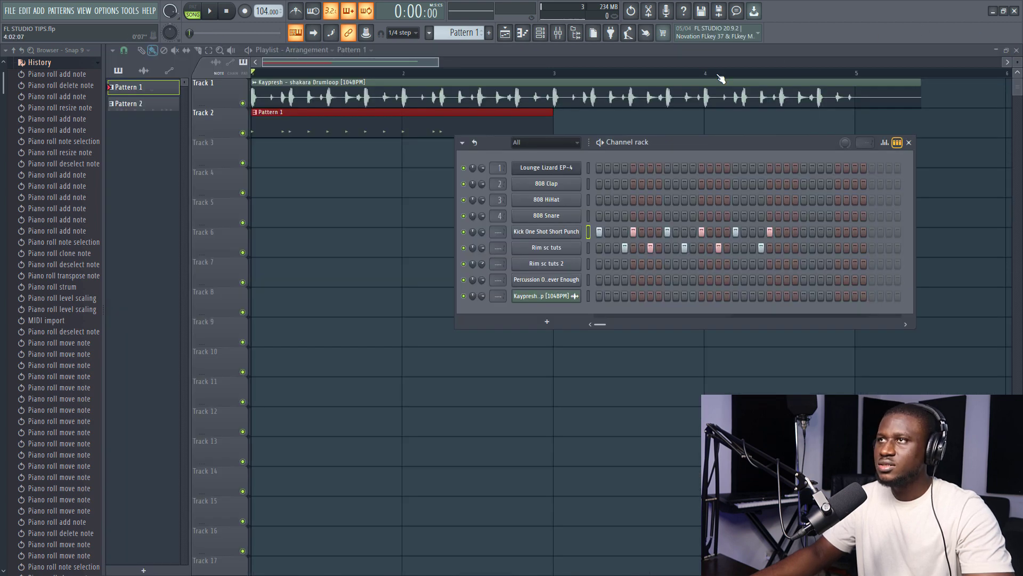
# Hide the channel rack and play Pattern 1 together with the drum loop in the playlist.
pyautogui.press('F6')
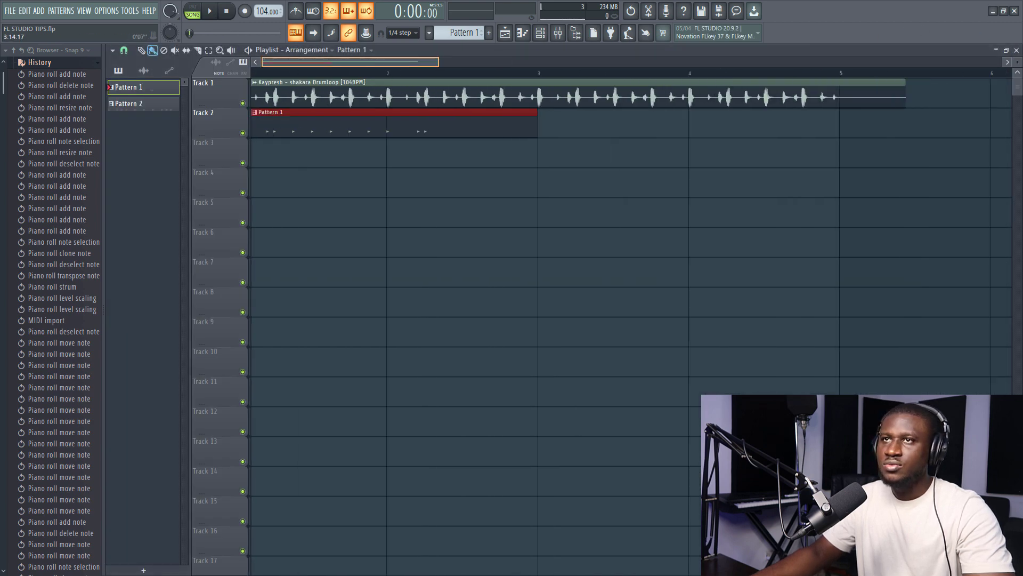
pyautogui.press('space')
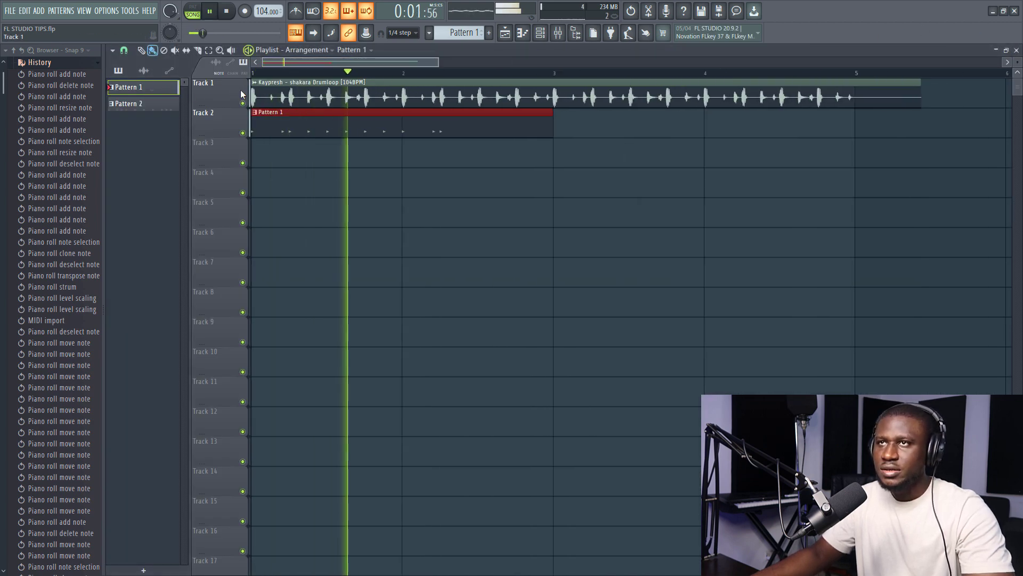
pyautogui.press('space')
# Mute the drum loop on Track 1, play Pattern 1 alone, and view its kick notes over the waveform in the piano roll.
pyautogui.click(243, 103)
pyautogui.press('space')
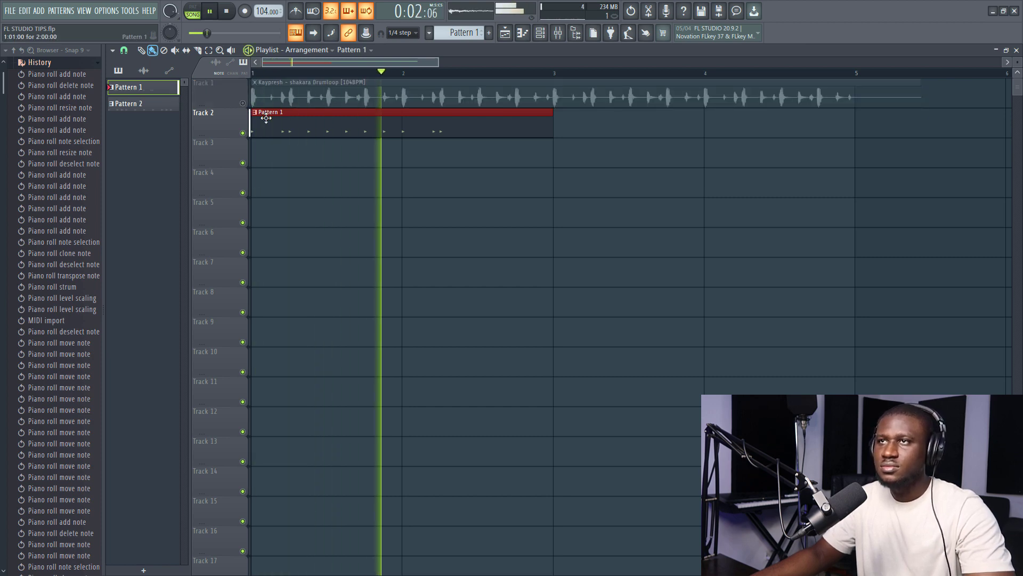
pyautogui.press('space')
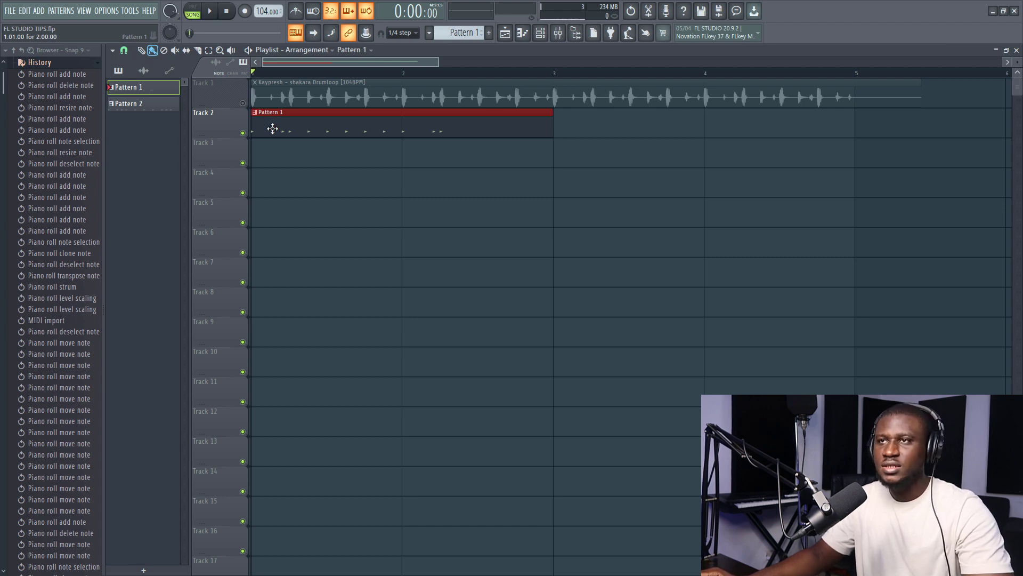
pyautogui.doubleClick(274, 124)
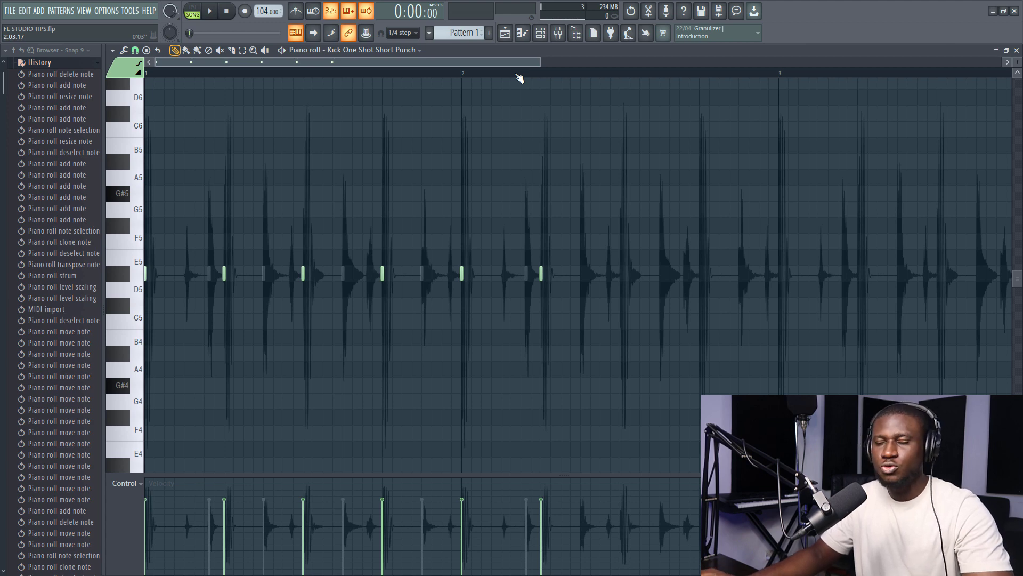
pyautogui.click(1017, 51)
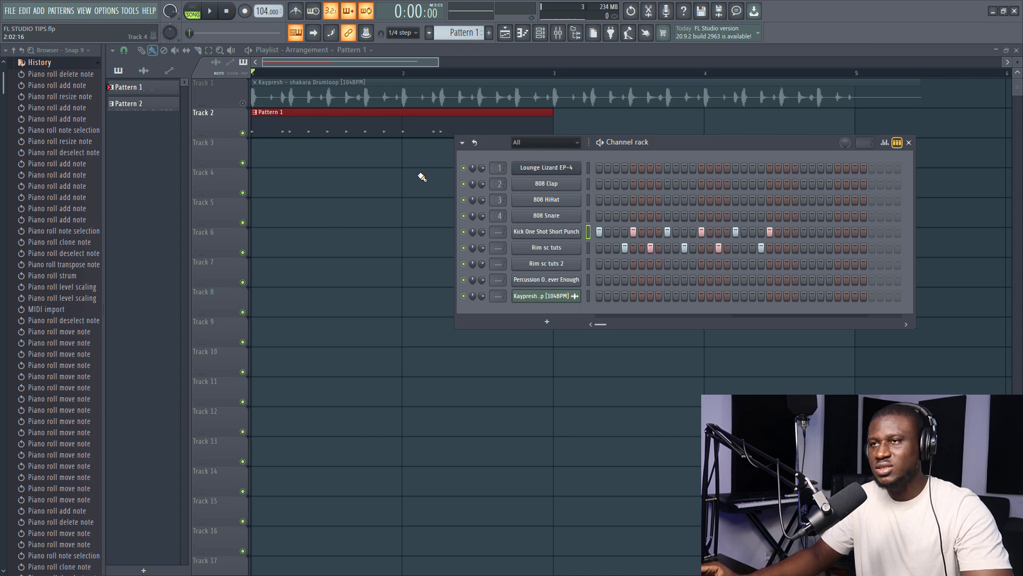